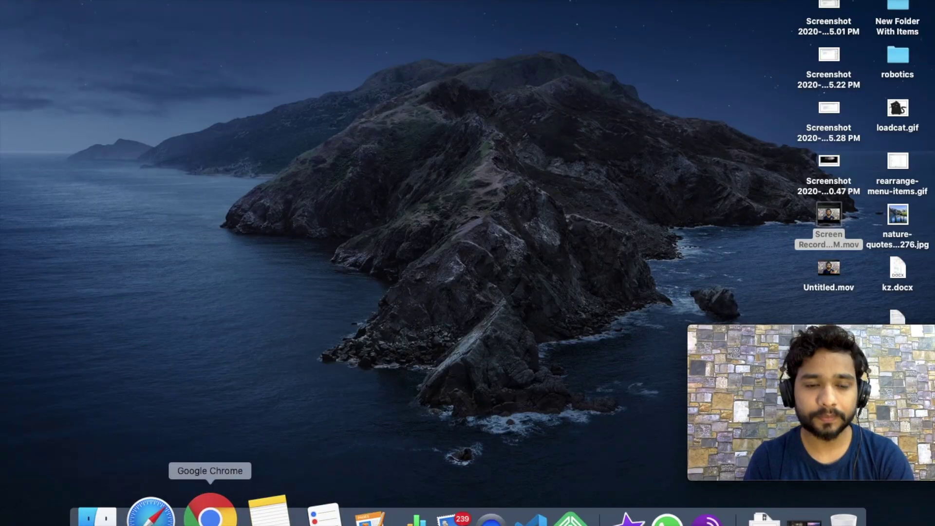
- Switch to Google Chrome and open the installed themes page in the RayofSunShine site's WordPress admin
left_click(208, 510)
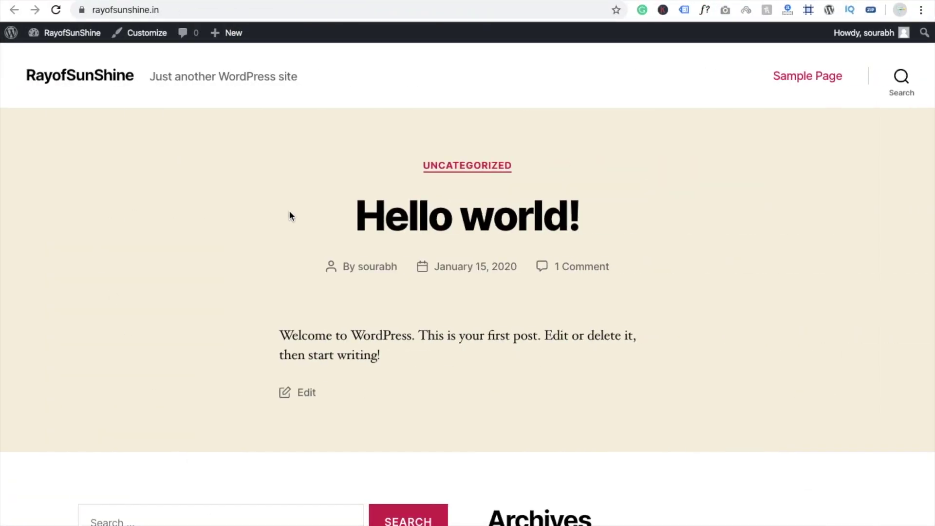
scroll(289, 216, "down", 10)
scroll(290, 215, "up", 10)
left_click(72, 32)
mouse_move(22, 234)
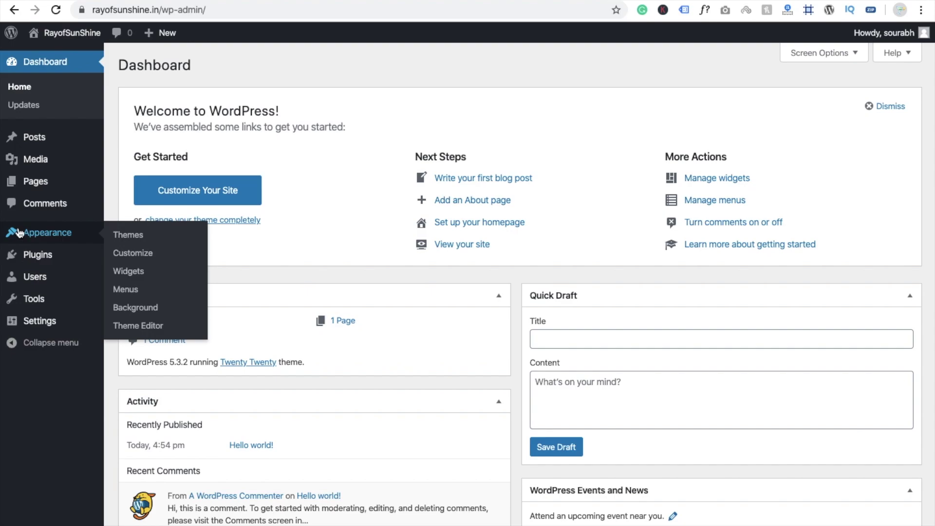
left_click(123, 237)
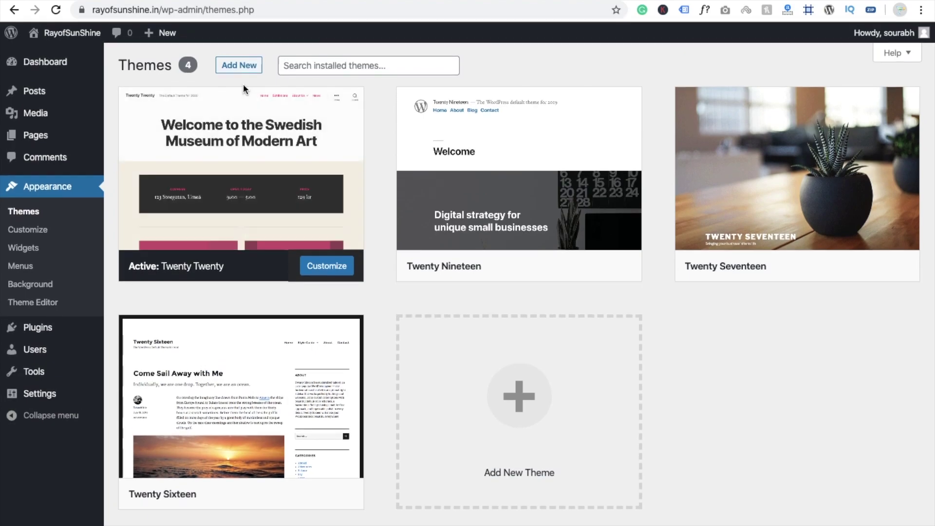
- Search the directory of new themes for oceanwp
left_click(239, 65)
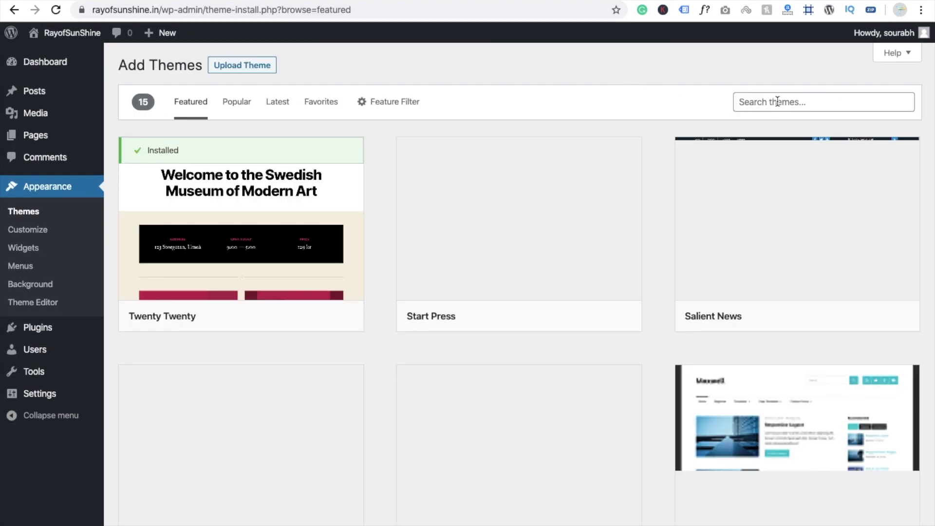
left_click(777, 102)
type("oc")
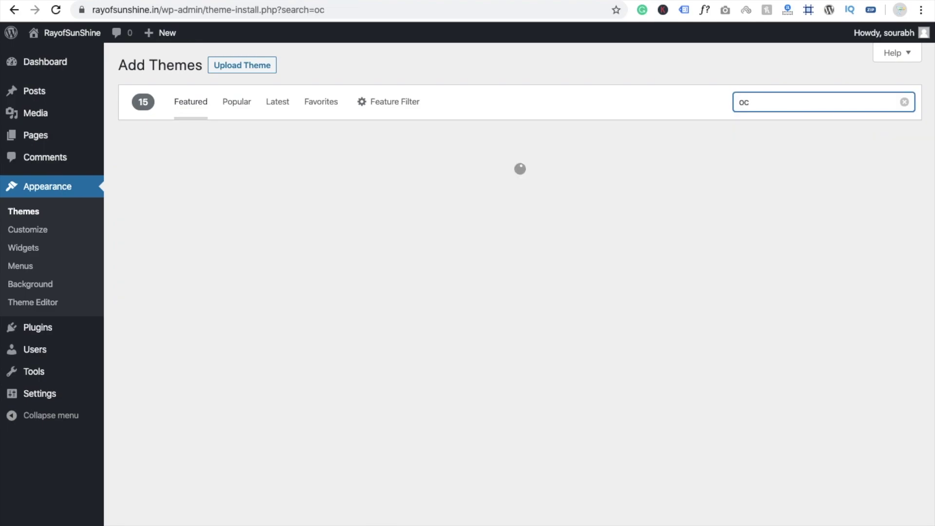
type("eanwp")
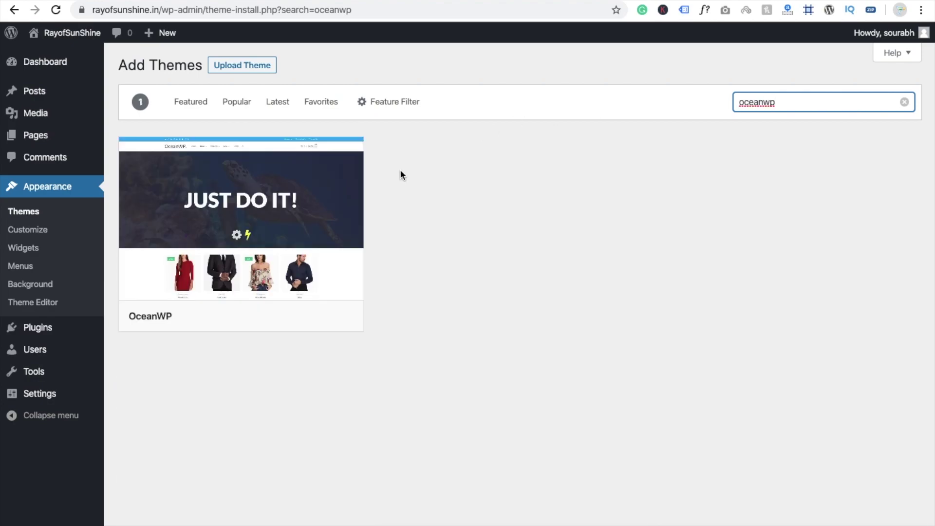
- Install the OceanWP theme and activate it from its details preview
mouse_move(235, 221)
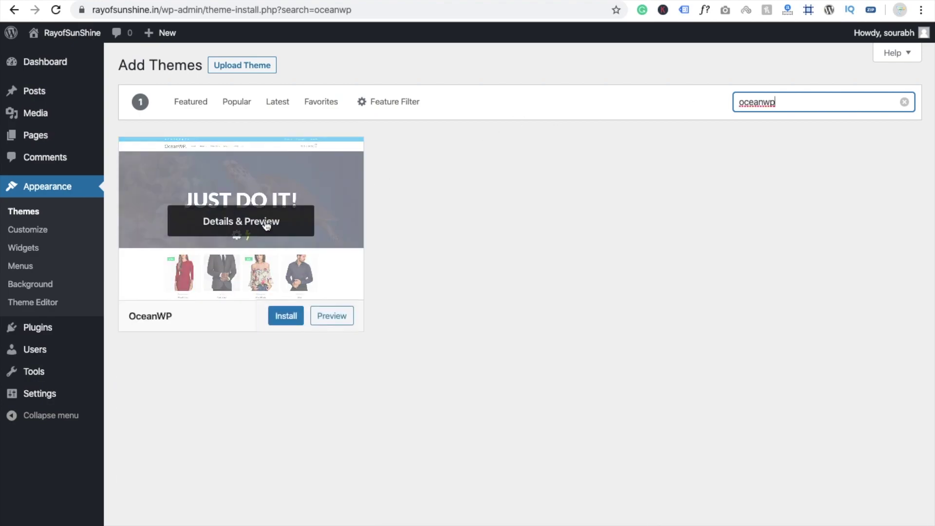
left_click(284, 319)
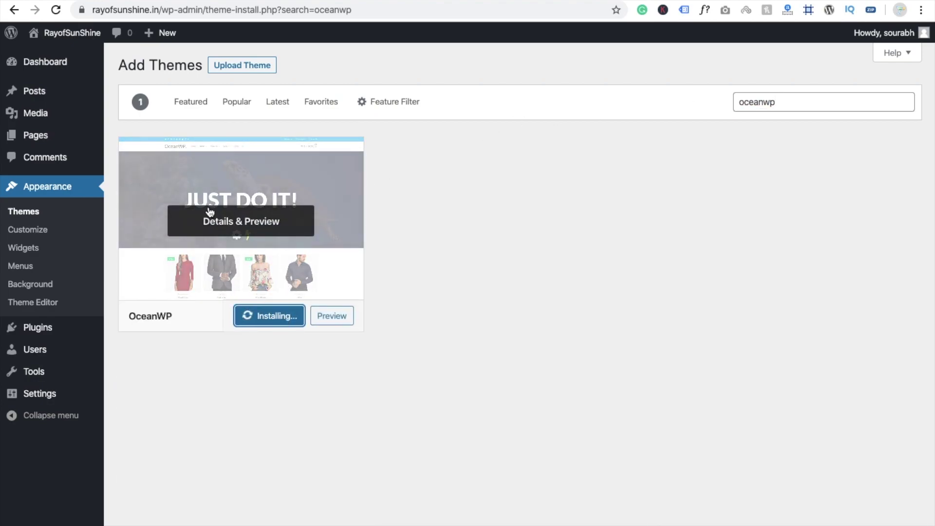
left_click(253, 221)
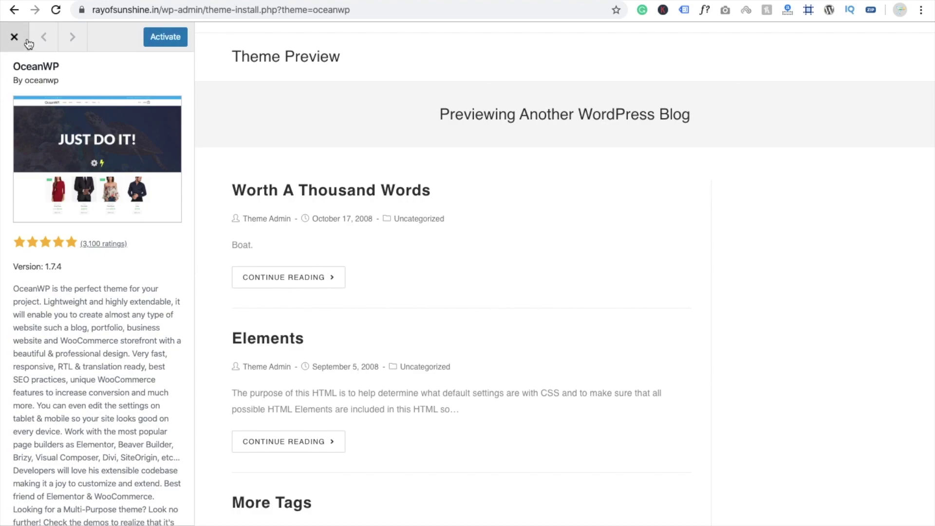
left_click(165, 37)
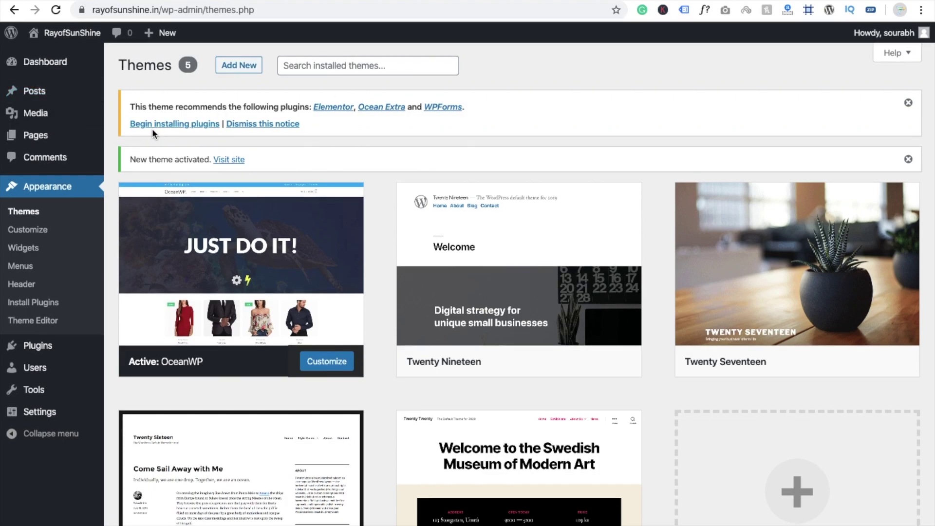
- Install the theme's recommended plugins Elementor, Ocean Extra and WPForms together in bulk
left_click(171, 127)
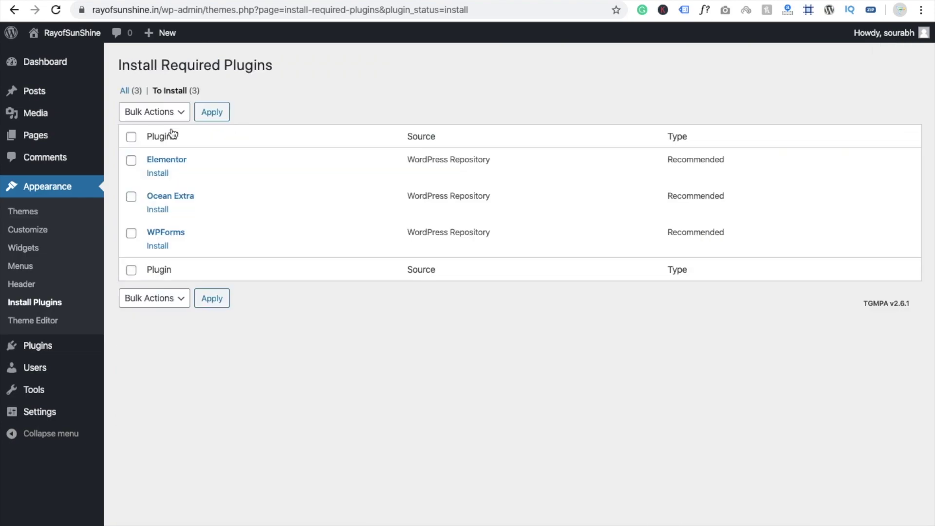
left_click(131, 137)
left_click(157, 112)
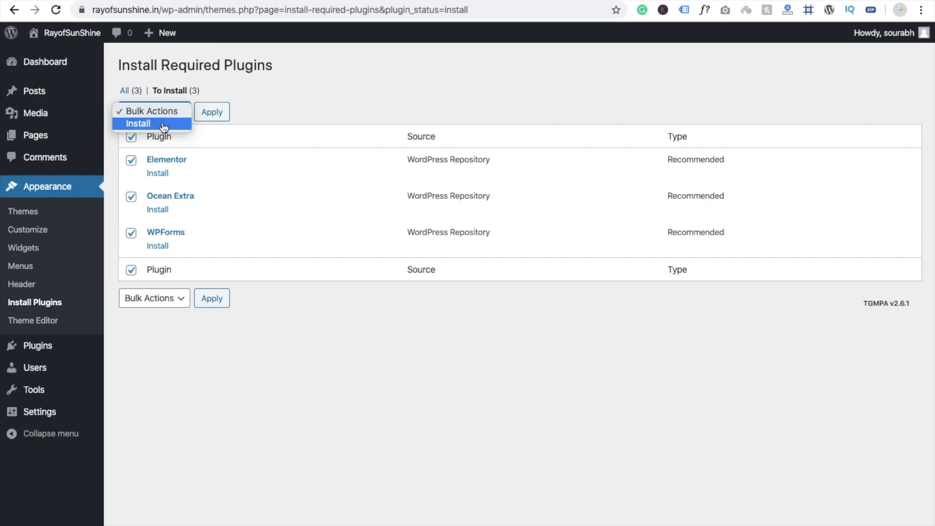
left_click(164, 124)
left_click(222, 116)
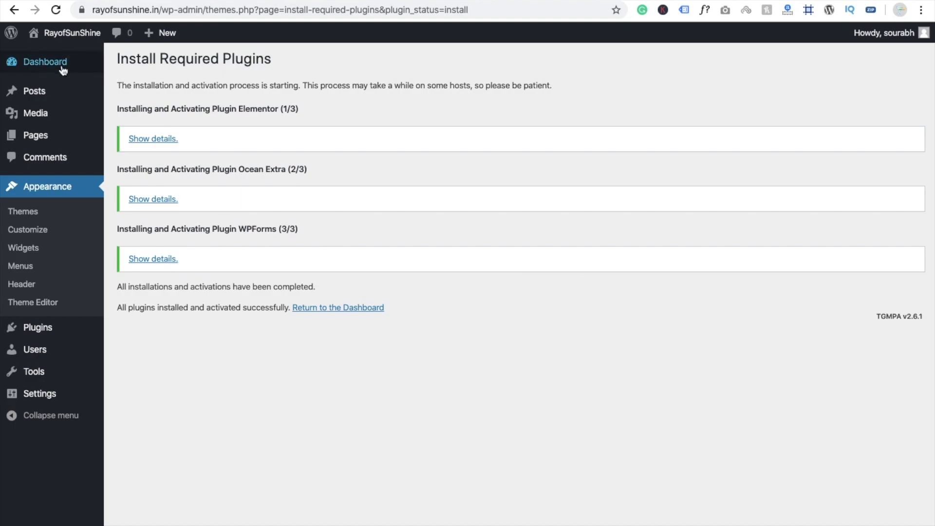
- Return to the dashboard, look over the WPForms welcome page and skip the OceanWP setup
left_click(45, 67)
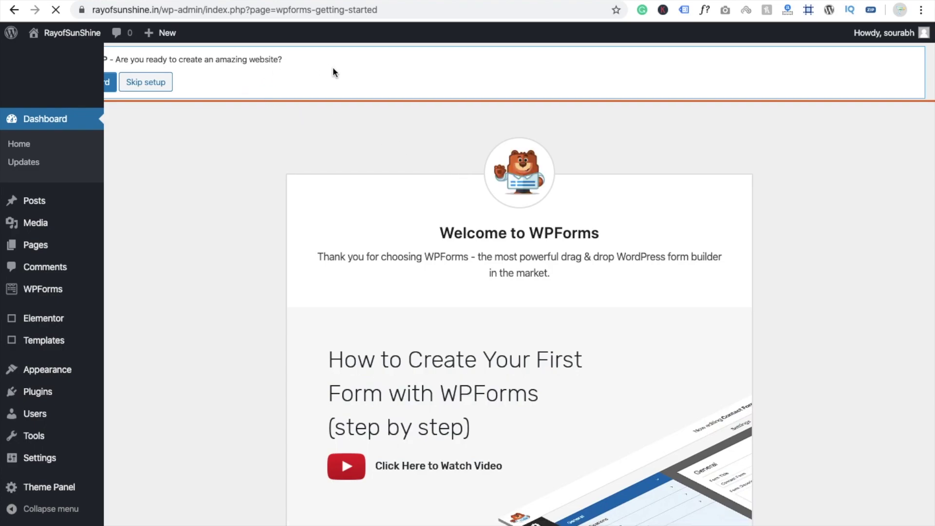
scroll(504, 353, "down", 5)
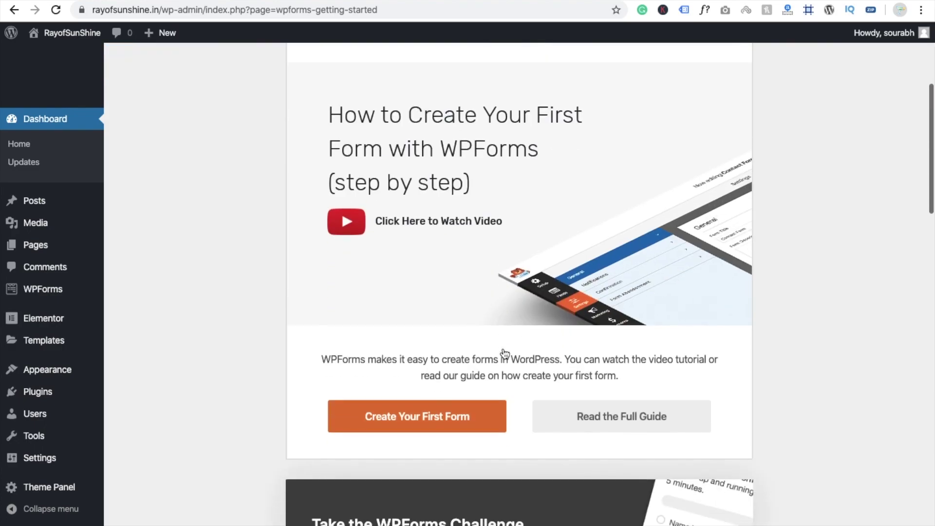
scroll(502, 347, "down", 6)
scroll(503, 346, "down", 15)
scroll(503, 347, "up", 12)
scroll(503, 346, "up", 14)
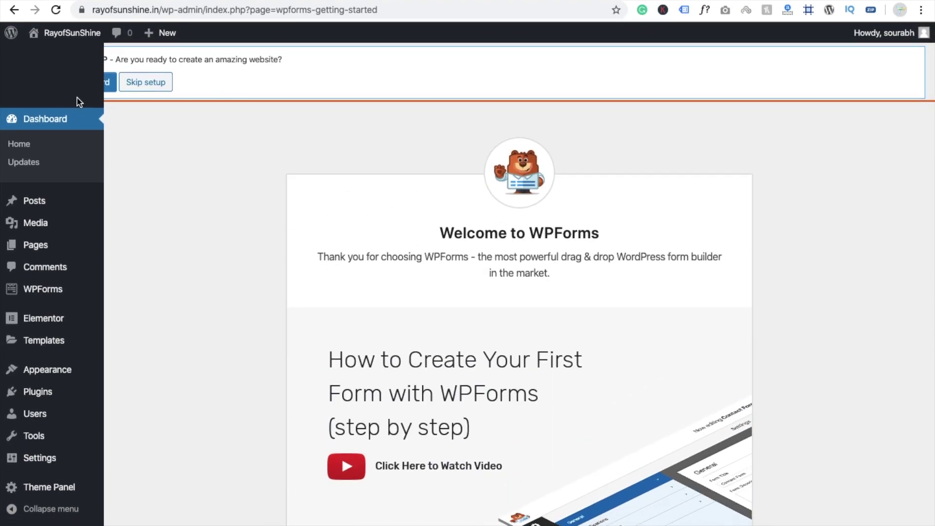
left_click(147, 84)
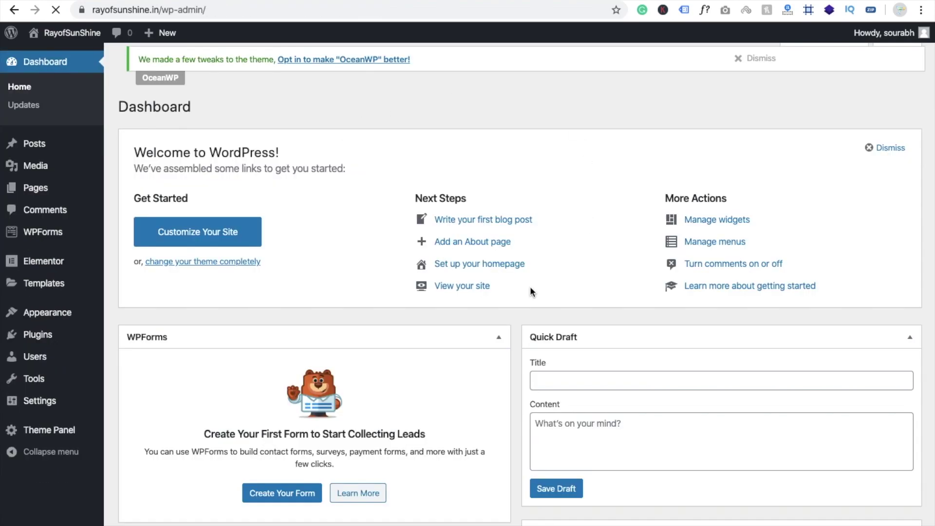
- Open the OceanWP theme panel and allow its update notifications and diagnostic tracking
scroll(477, 403, "down", 9)
scroll(477, 405, "up", 6)
scroll(477, 407, "up", 3)
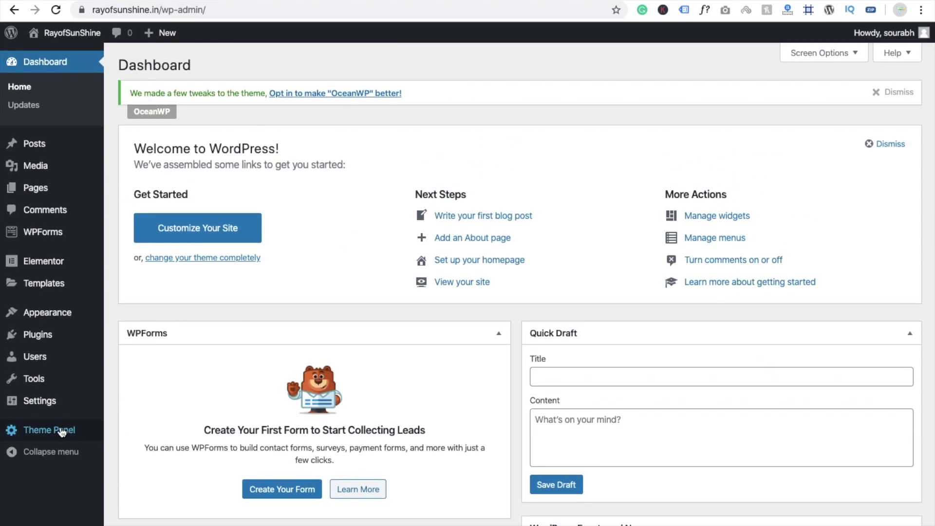
left_click(61, 431)
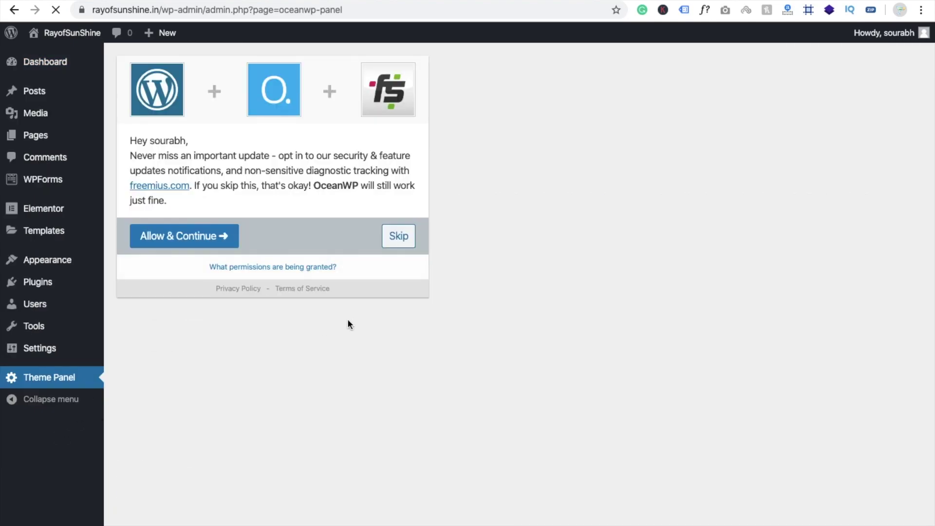
left_click(188, 238)
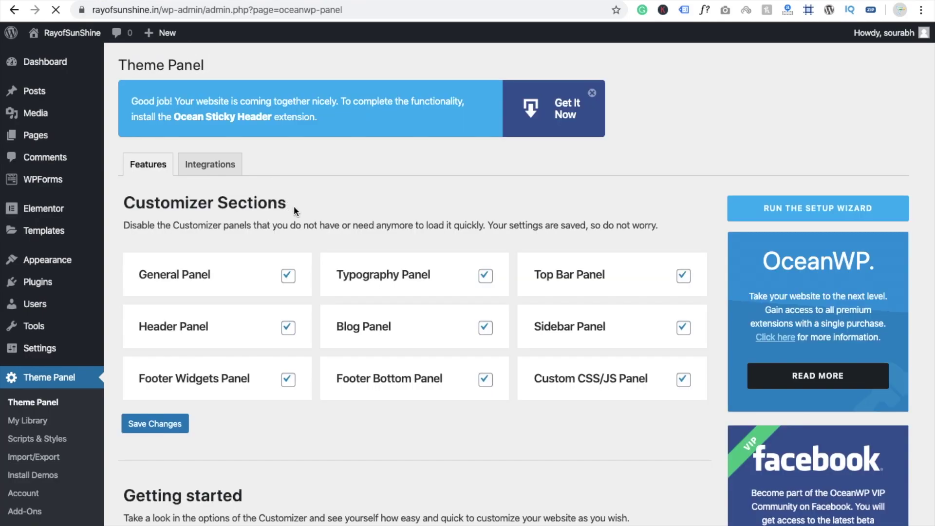
- Look over the theme panel's options, open the OceanWP demo library and filter the demos to One Page
scroll(451, 452, "down", 2)
scroll(451, 452, "down", 5)
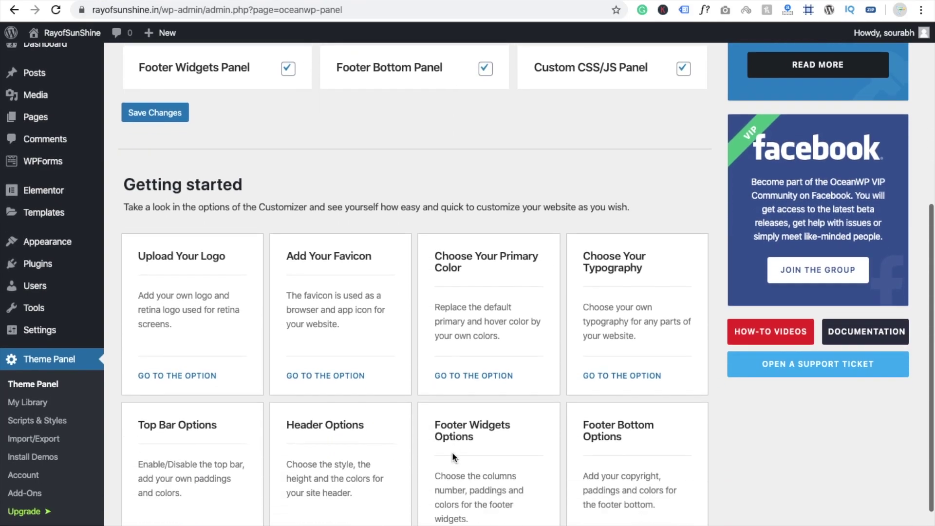
scroll(452, 451, "up", 5)
scroll(452, 453, "up", 3)
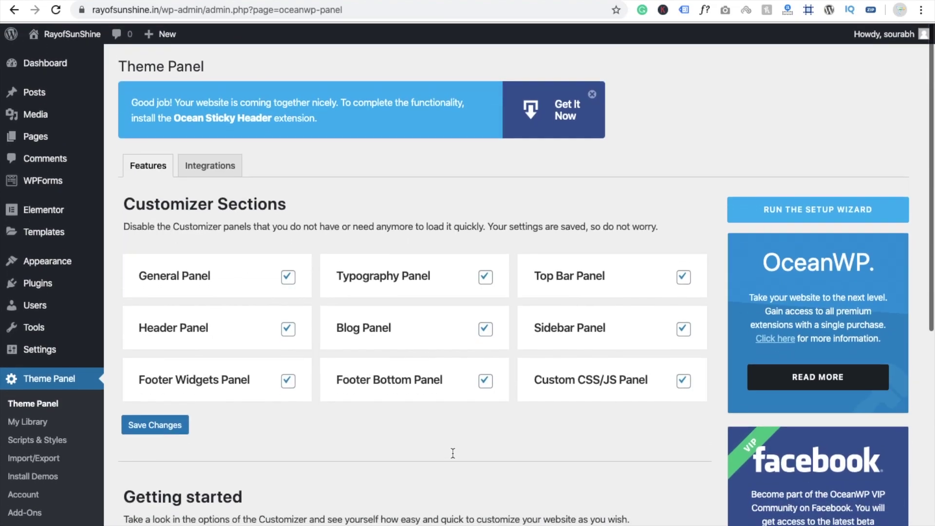
scroll(453, 453, "down", 4)
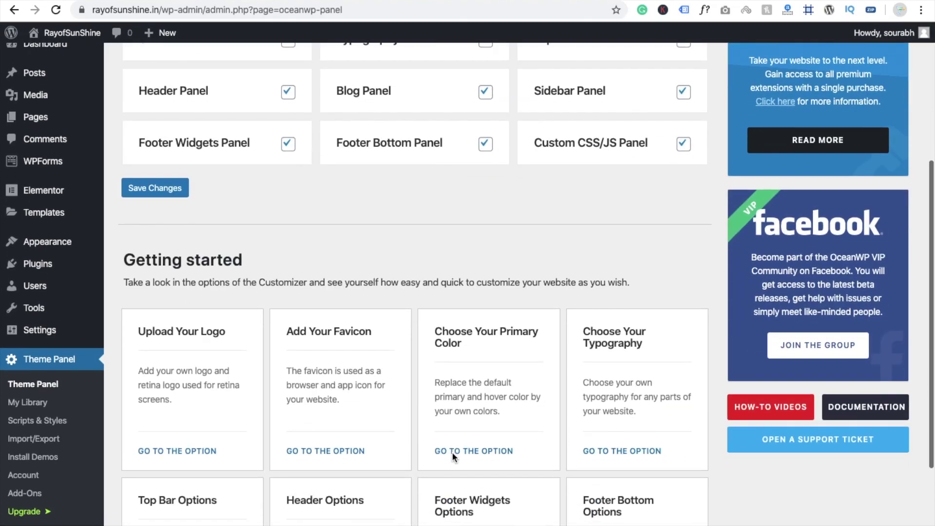
left_click(35, 460)
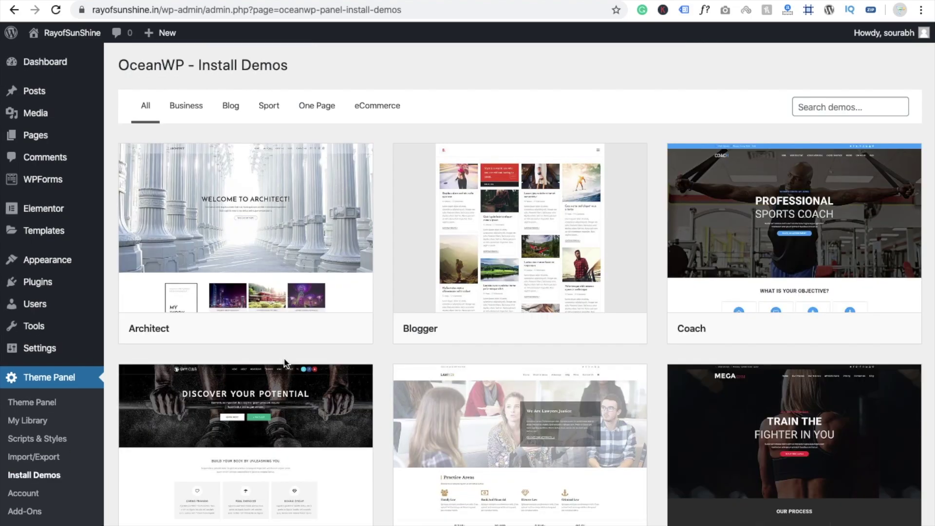
left_click(323, 115)
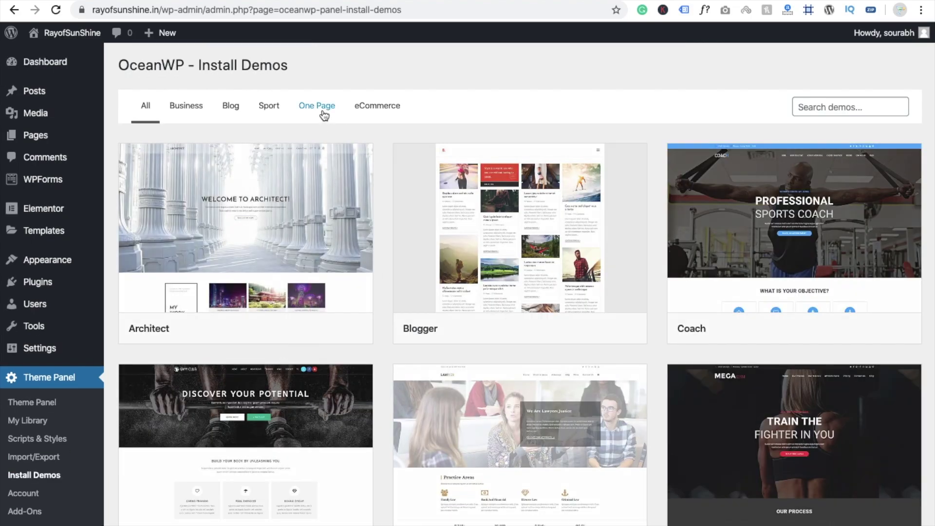
- Import the Megagym demo with XML data, customizer settings, widgets and contact form, and open the resulting site
mouse_move(491, 193)
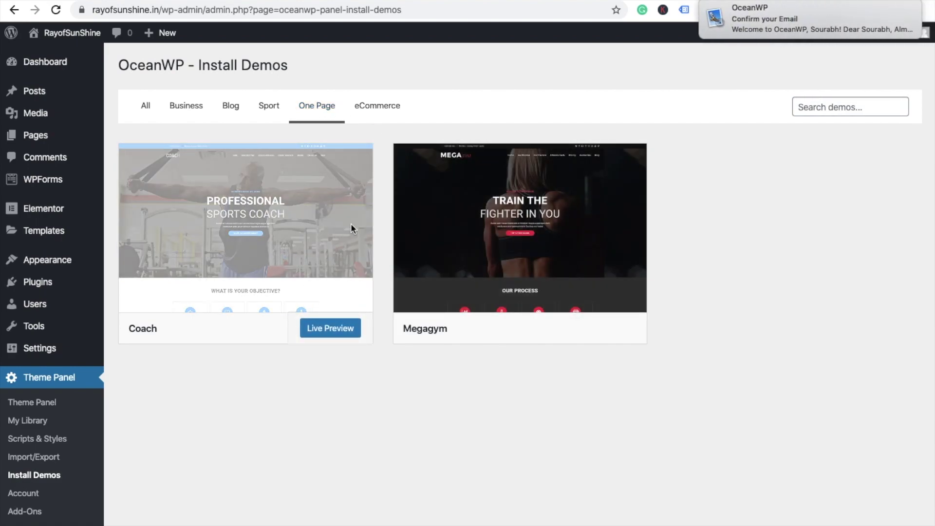
left_click(478, 224)
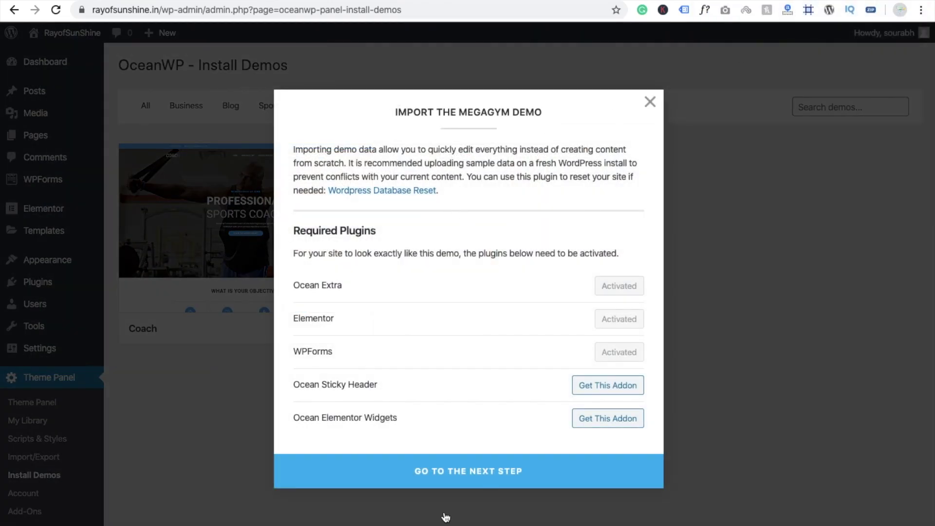
left_click(448, 482)
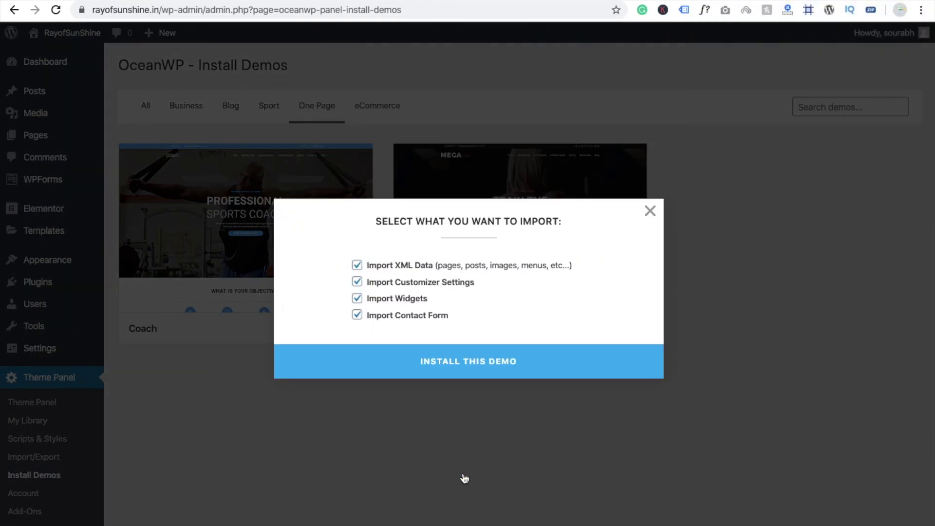
left_click(468, 371)
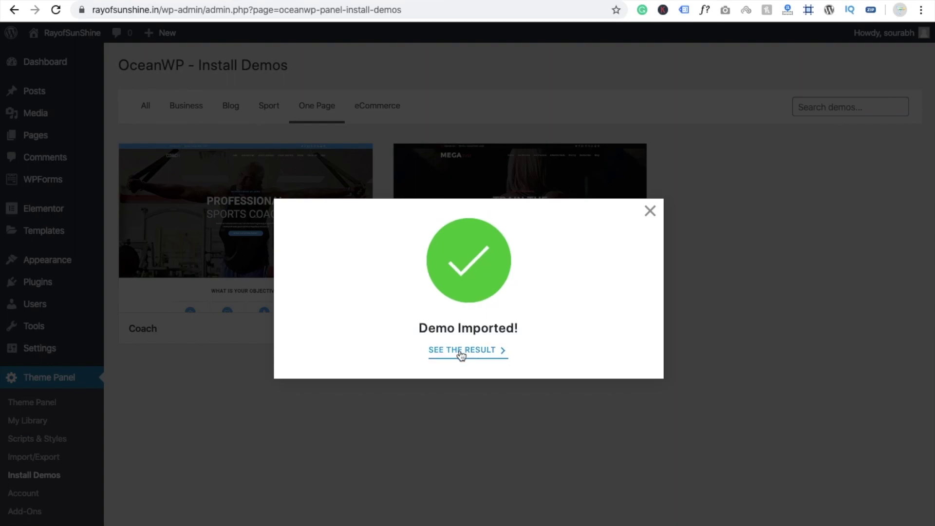
left_click(460, 354)
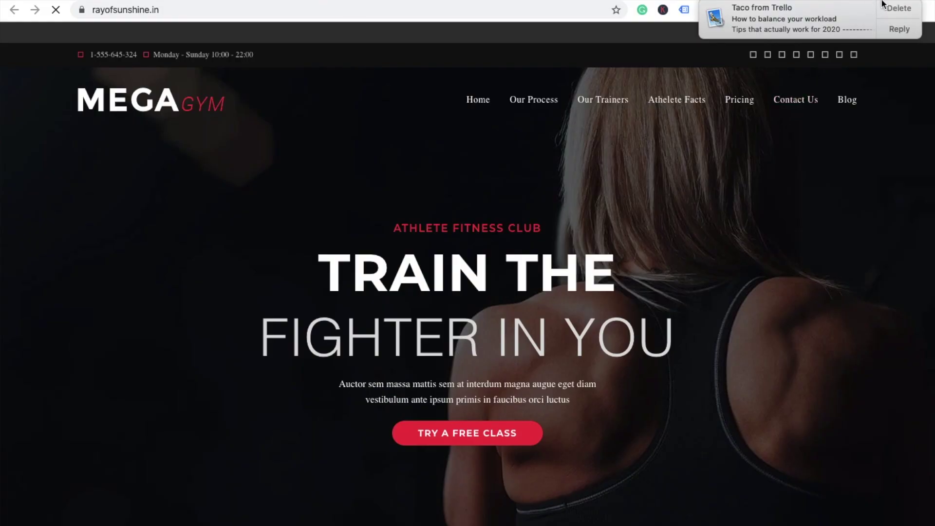
left_click(889, 9)
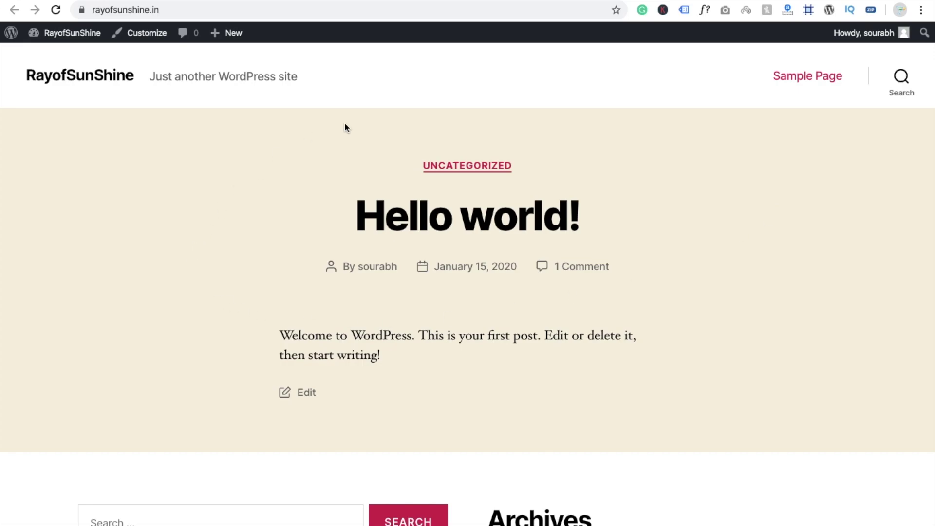
- Examine the original homepage in the earlier site tab, reload it and look over the Megagym design
scroll(578, 256, "down", 10)
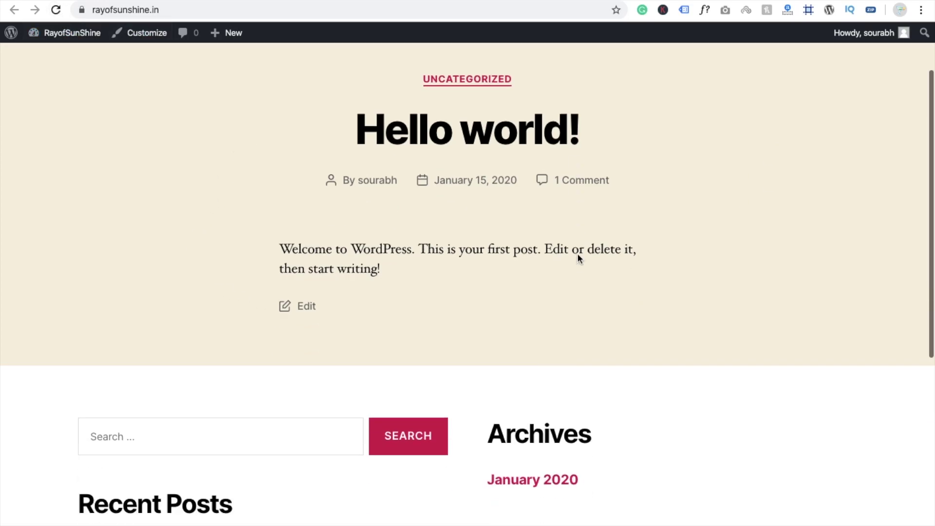
scroll(577, 258, "up", 10)
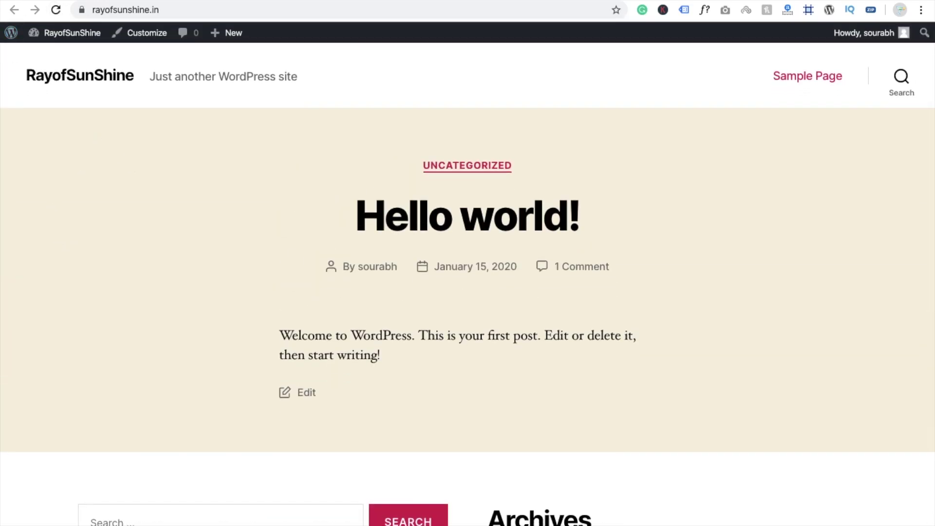
left_click(56, 10)
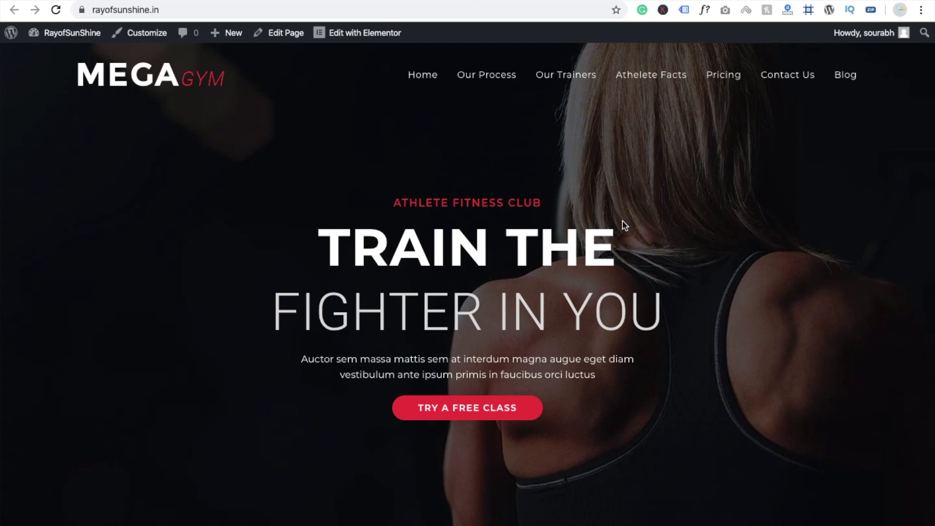
scroll(566, 422, "down", 10)
scroll(569, 423, "up", 10)
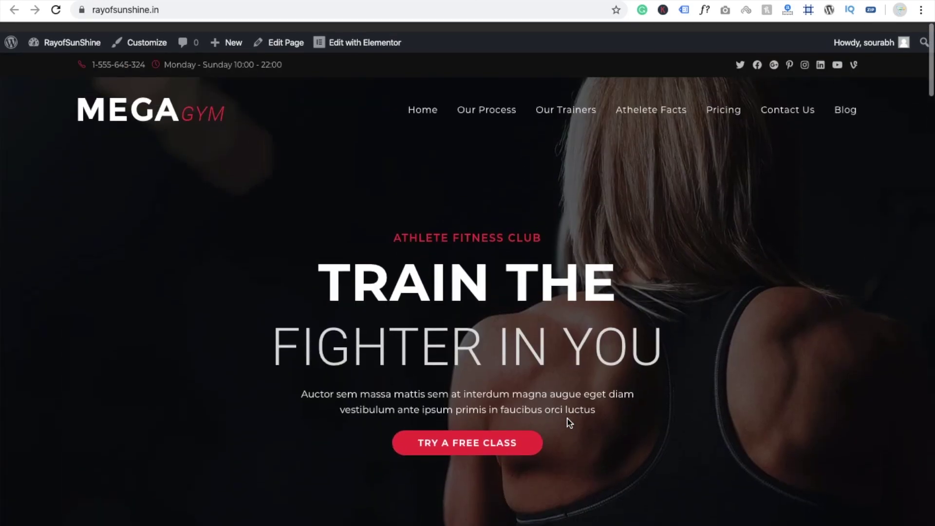
- Look over the imported Megagym homepage, from the hero banner through the trainers, testimonials and pricing plans to the contact map
scroll(570, 423, "down", 6)
scroll(570, 423, "down", 10)
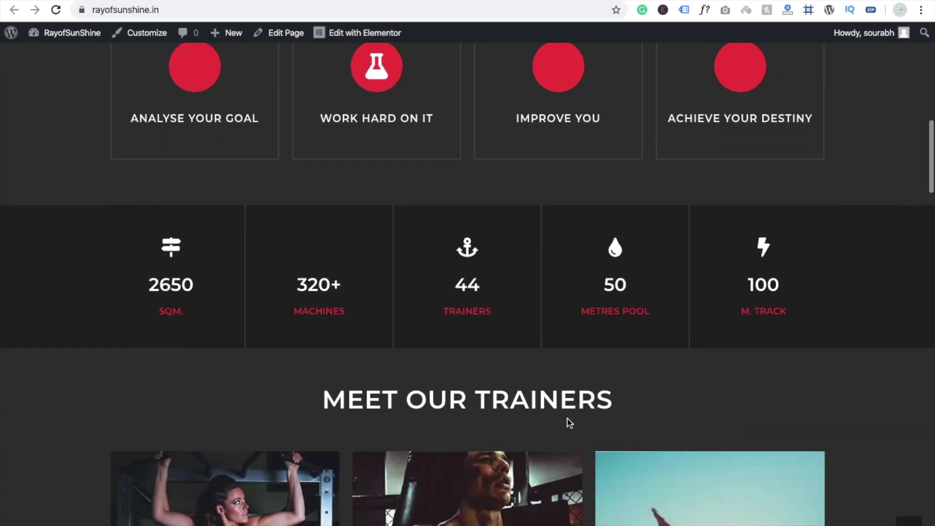
scroll(570, 423, "down", 15)
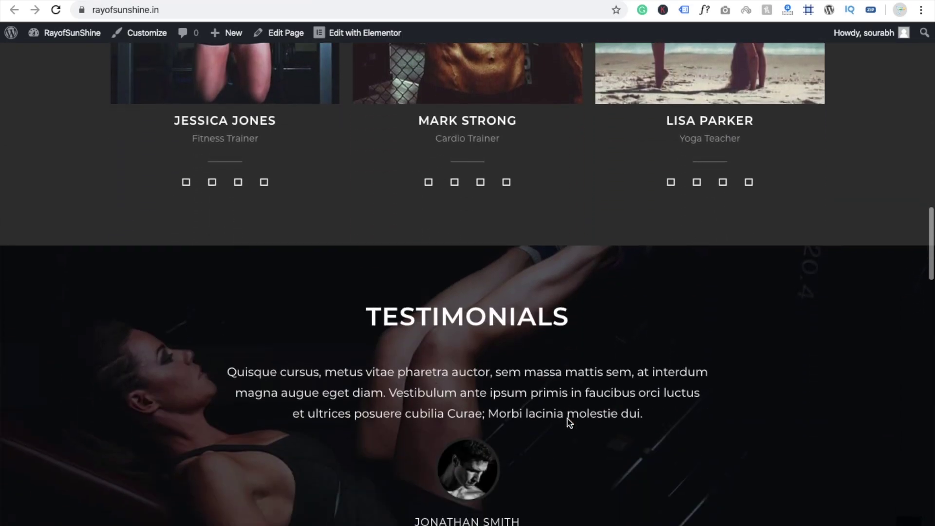
scroll(570, 423, "down", 15)
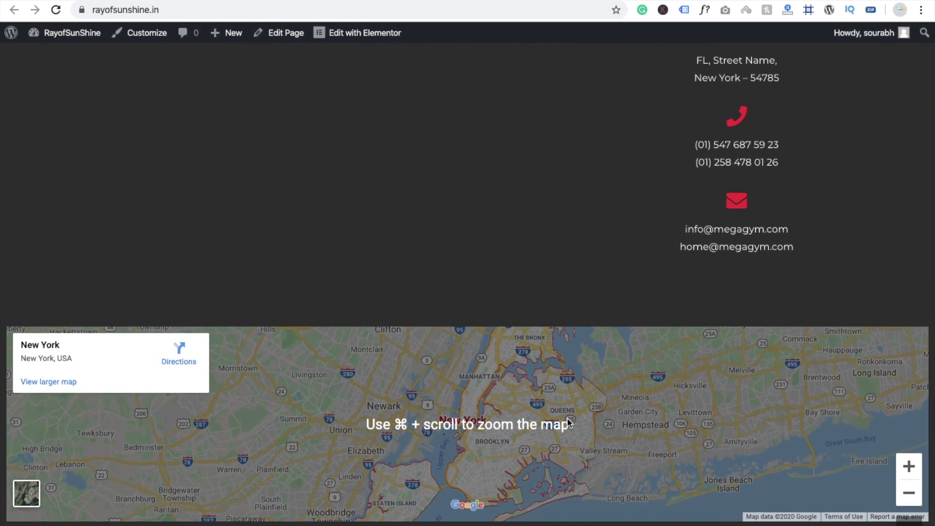
scroll(570, 408, "up", 10)
scroll(569, 408, "up", 20)
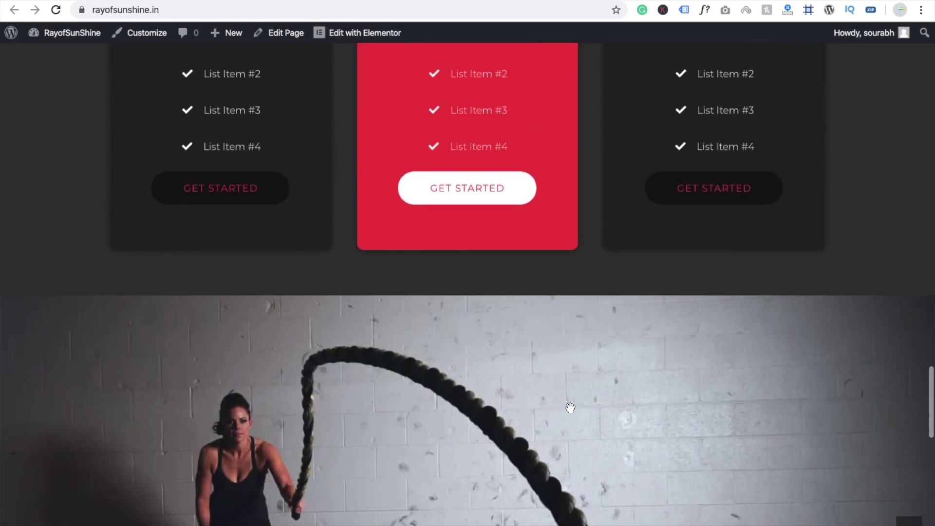
scroll(570, 407, "up", 5)
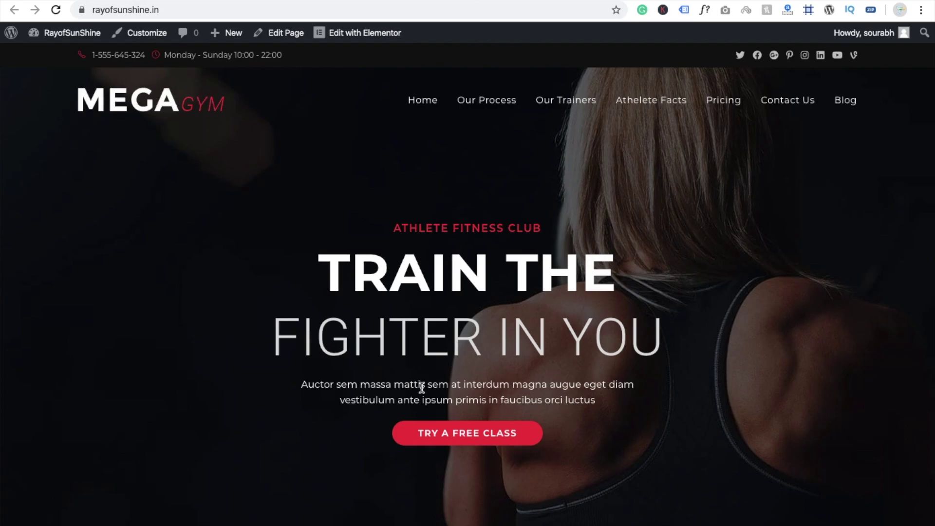
scroll(421, 388, "down", 20)
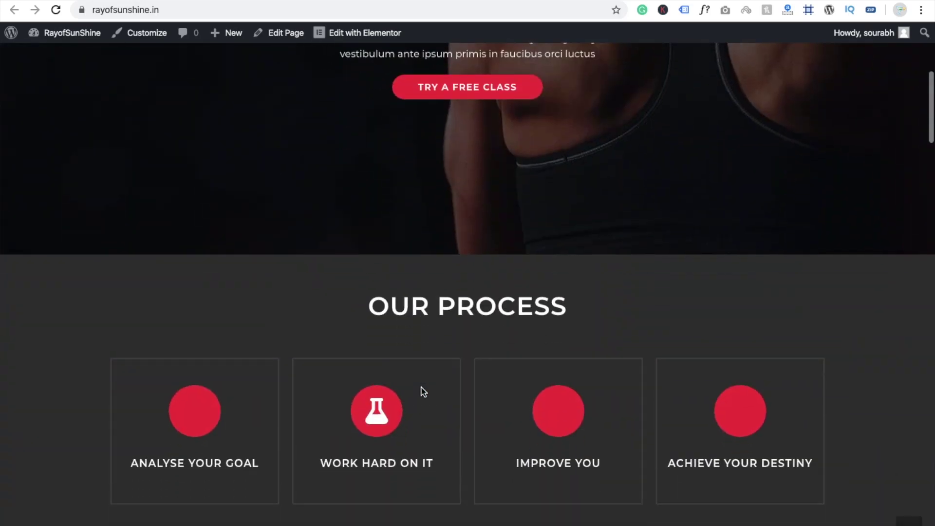
scroll(422, 390, "down", 15)
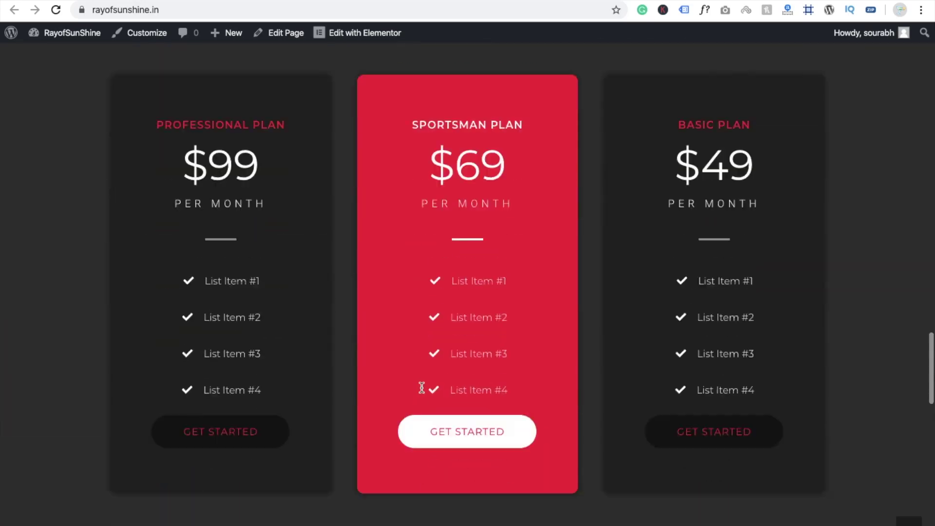
- Open the homepage in the Elementor editor and dismiss the note about Flexbox changes
scroll(421, 389, "up", 6)
scroll(421, 386, "up", 8)
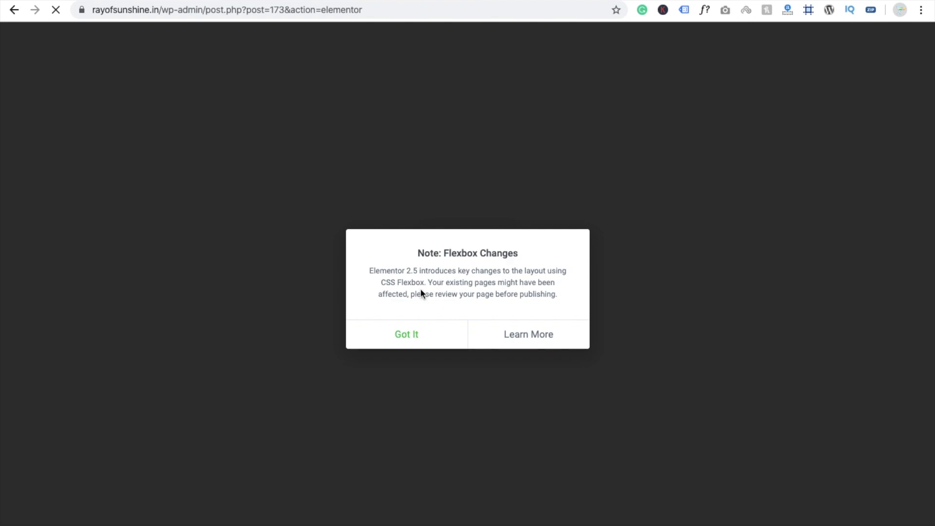
left_click(415, 336)
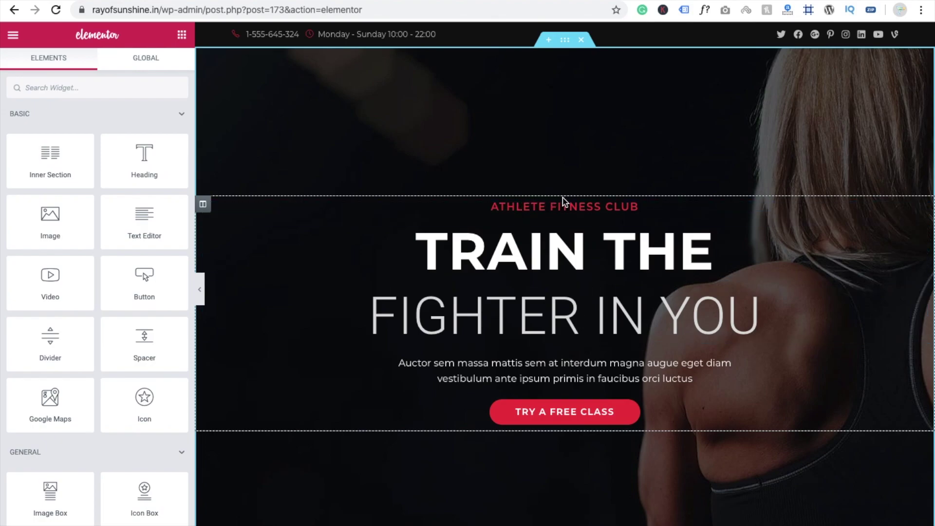
- Change the small red heading above the hero title to "The Coding Bus Club"
left_click(572, 208)
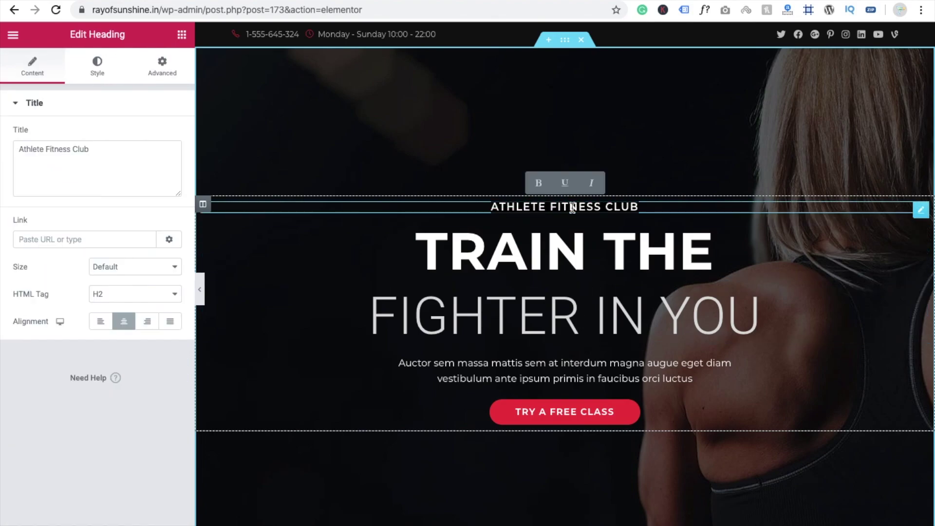
triple_click(115, 157)
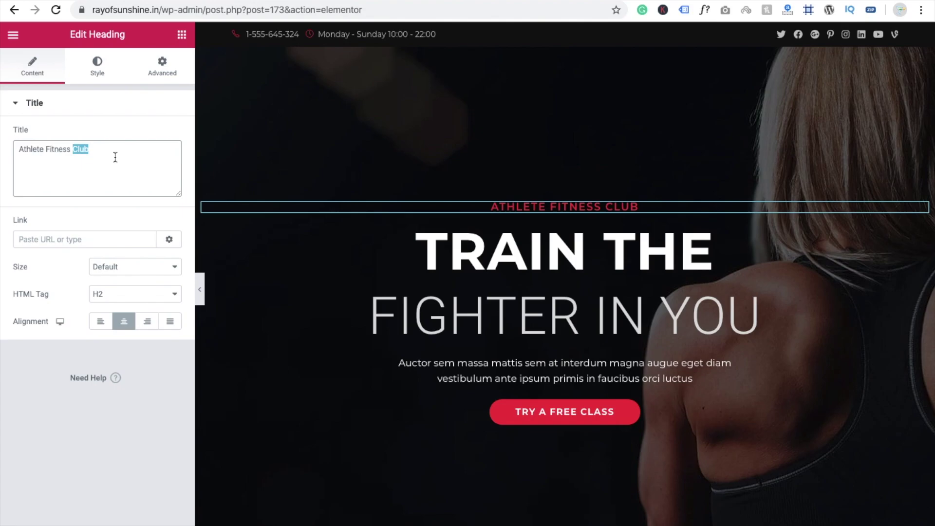
type("The Cod")
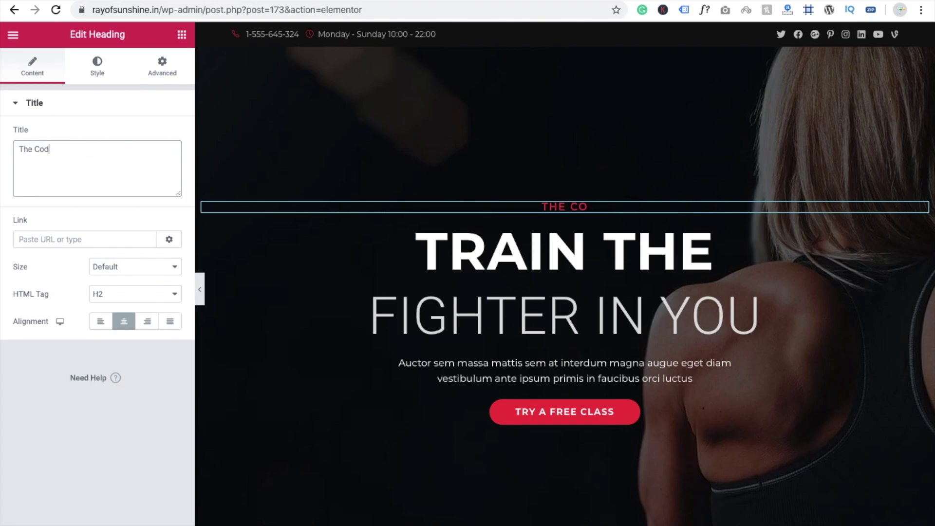
type("ing Bus Club")
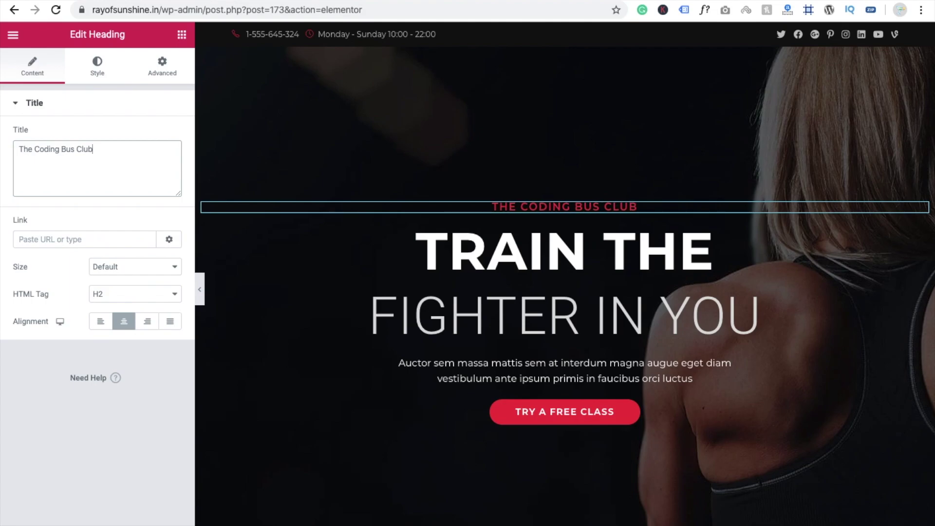
key("F4")
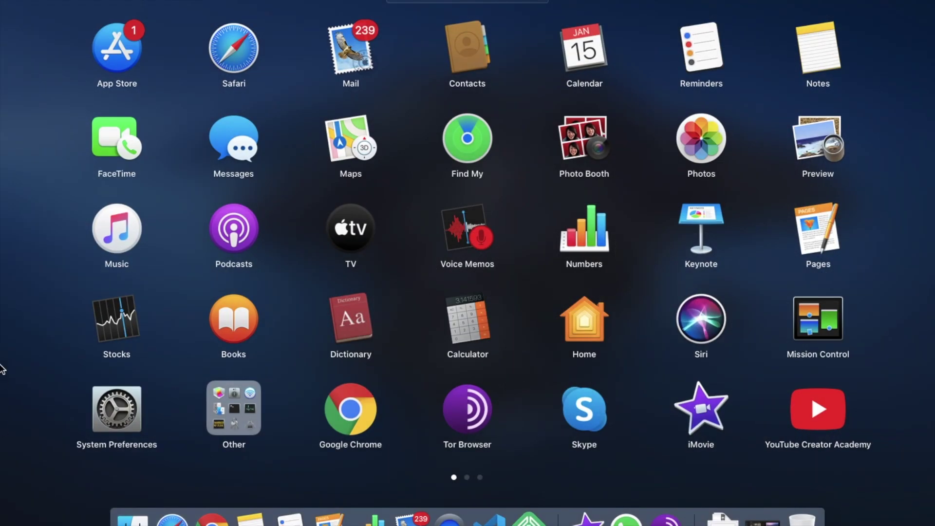
key("Escape")
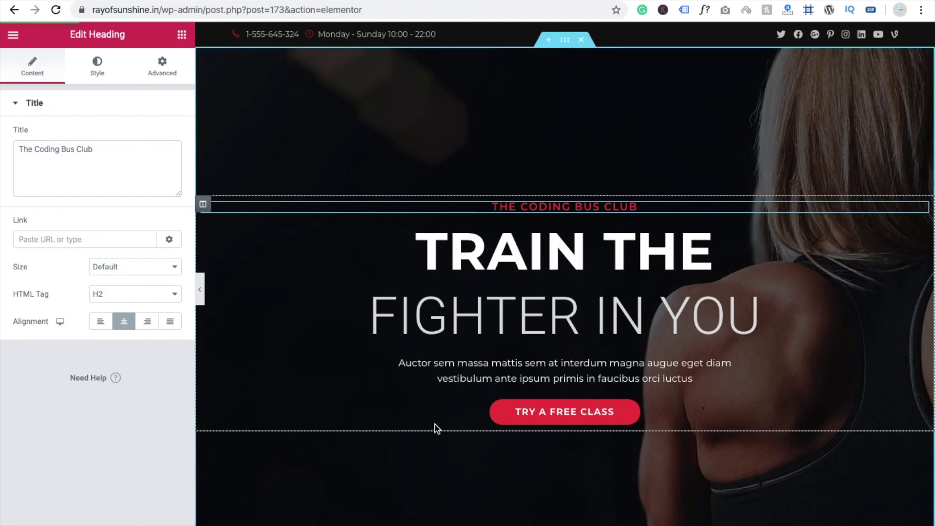
- Delete the placeholder text between the hero title and the Try a Free Class button
scroll(533, 379, "down", 1)
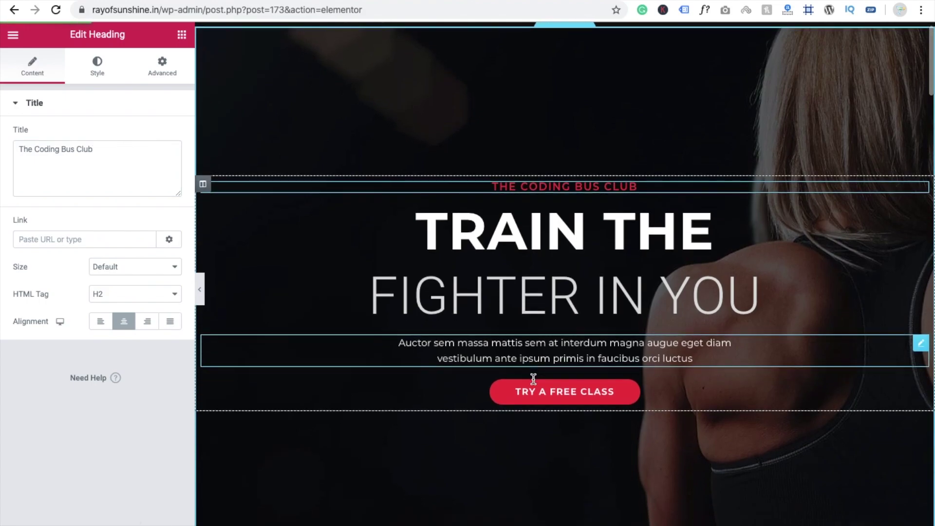
left_click(476, 351)
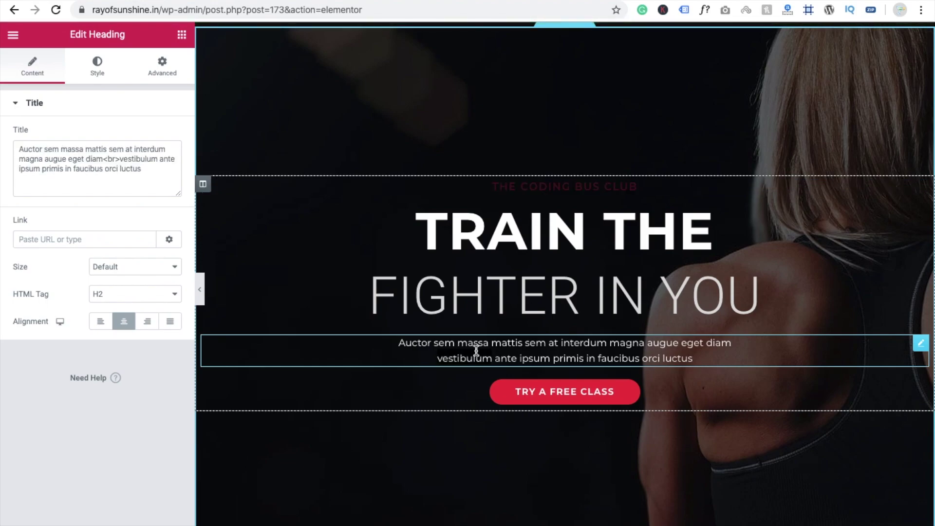
double_click(476, 350)
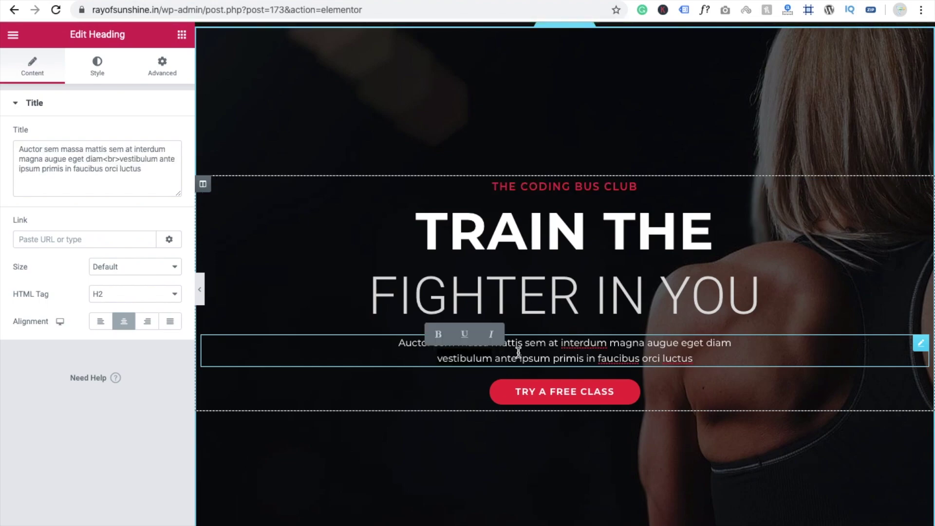
triple_click(147, 178)
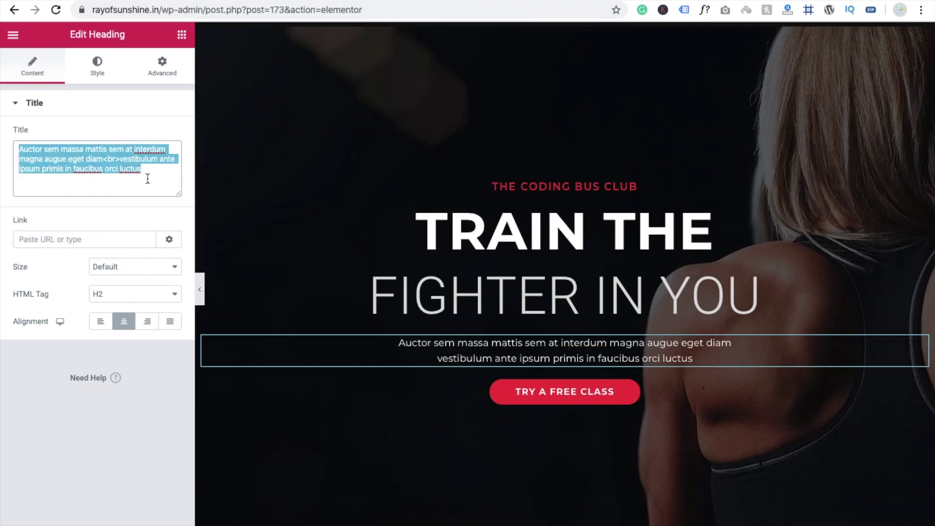
key("BackSpace")
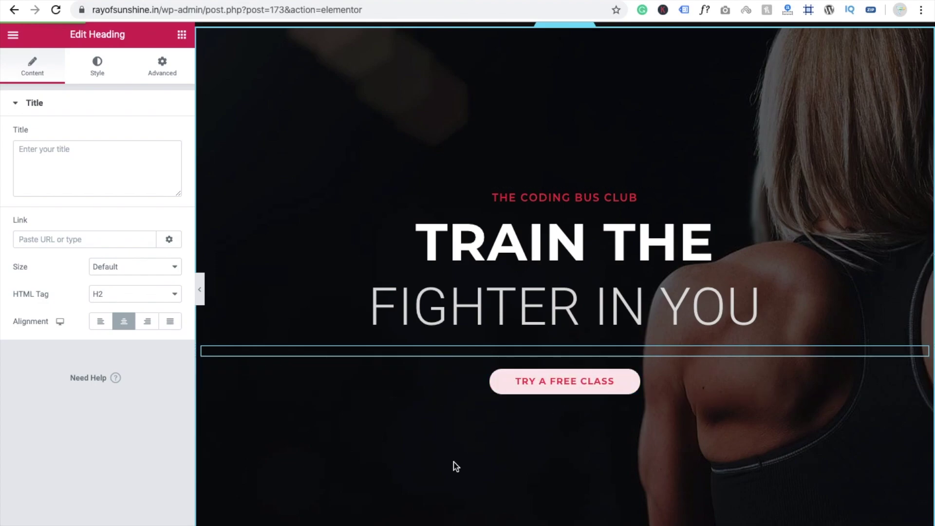
- Examine the Our Process section and the icon settings of its Analyse your Goal box
scroll(447, 481, "down", 7)
scroll(447, 478, "down", 2)
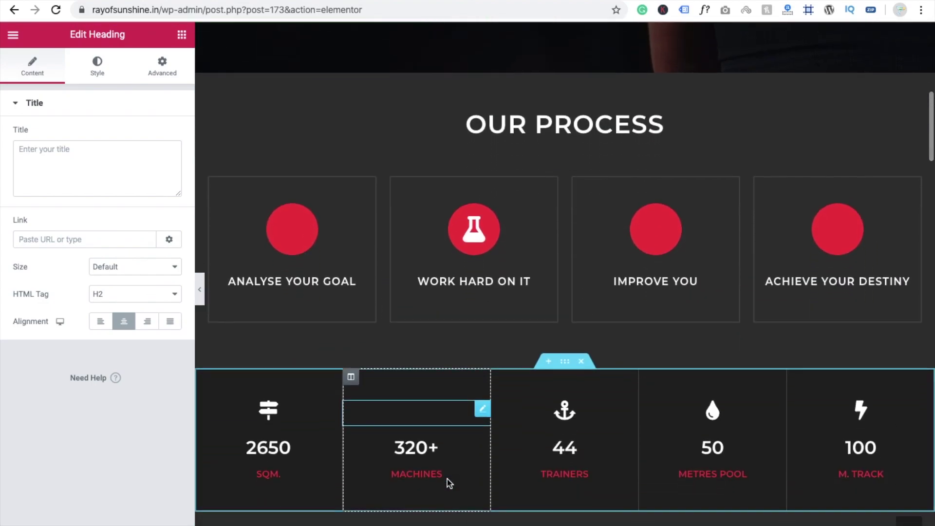
scroll(446, 478, "down", 2)
scroll(446, 478, "up", 4)
scroll(447, 479, "up", 1)
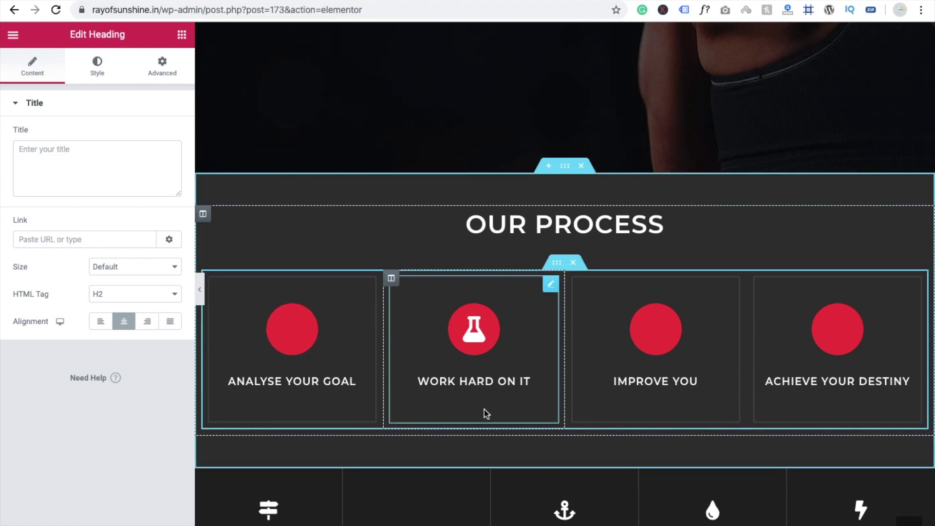
scroll(484, 412, "down", 1)
left_click(291, 279)
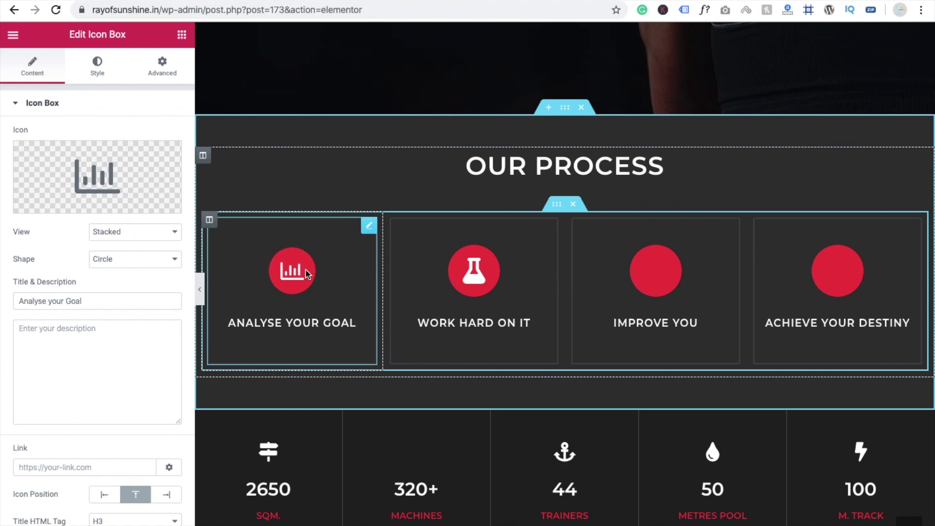
mouse_move(52, 199)
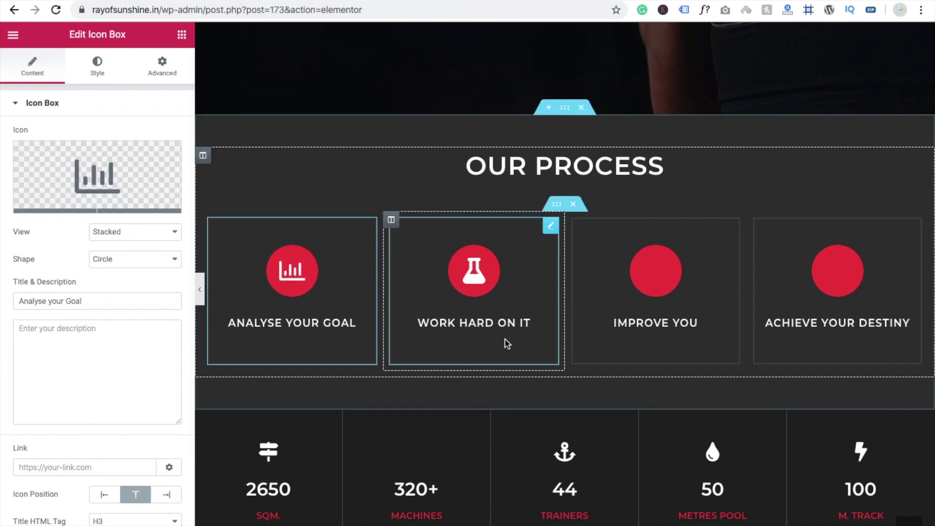
scroll(524, 409, "down", 1)
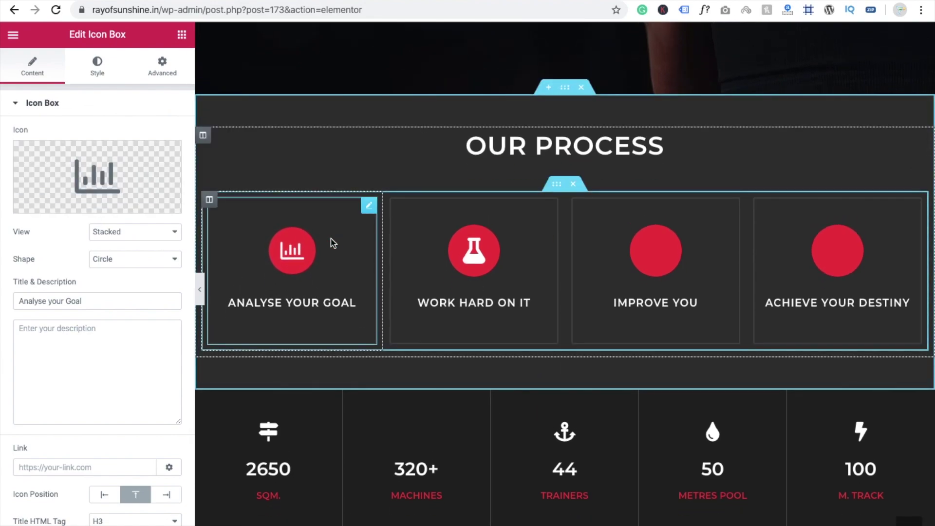
mouse_move(143, 166)
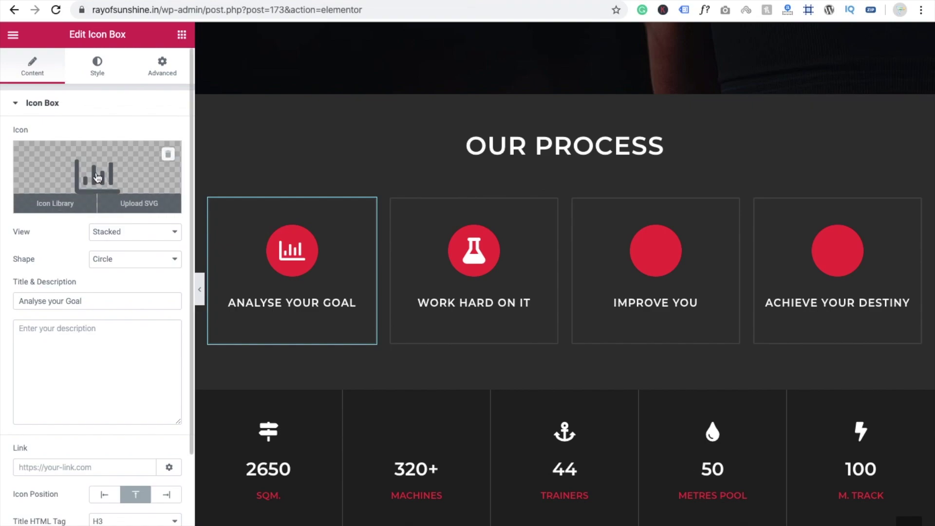
- Change the SQM. figure in the statistics row to 100+
scroll(549, 387, "down", 3)
scroll(548, 387, "down", 3)
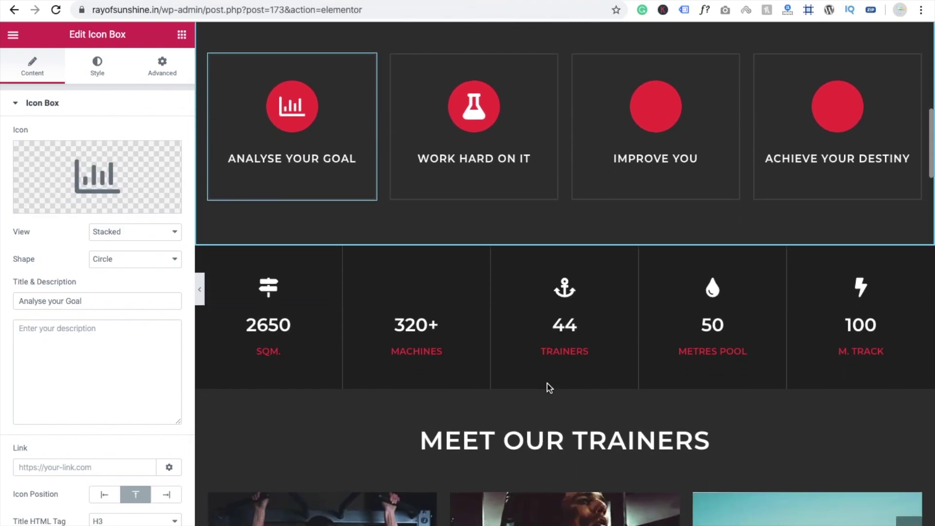
left_click(264, 294)
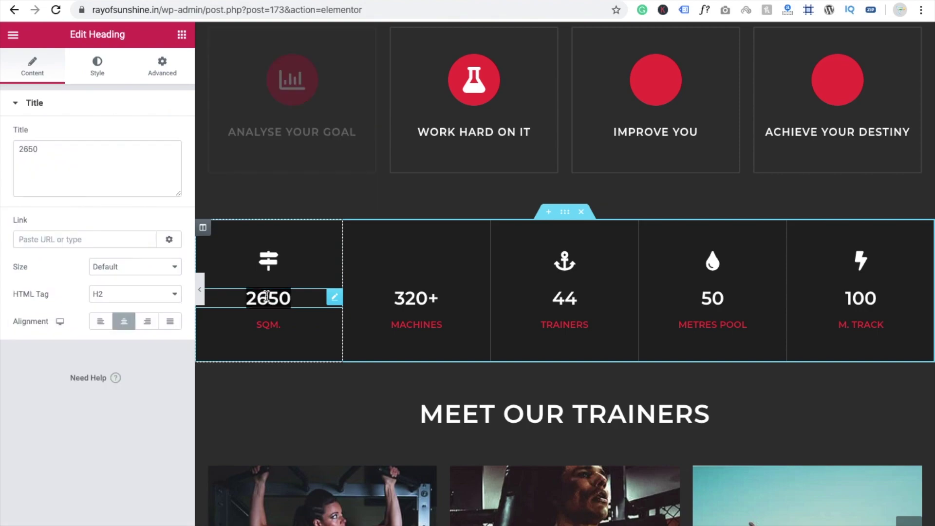
double_click(267, 297)
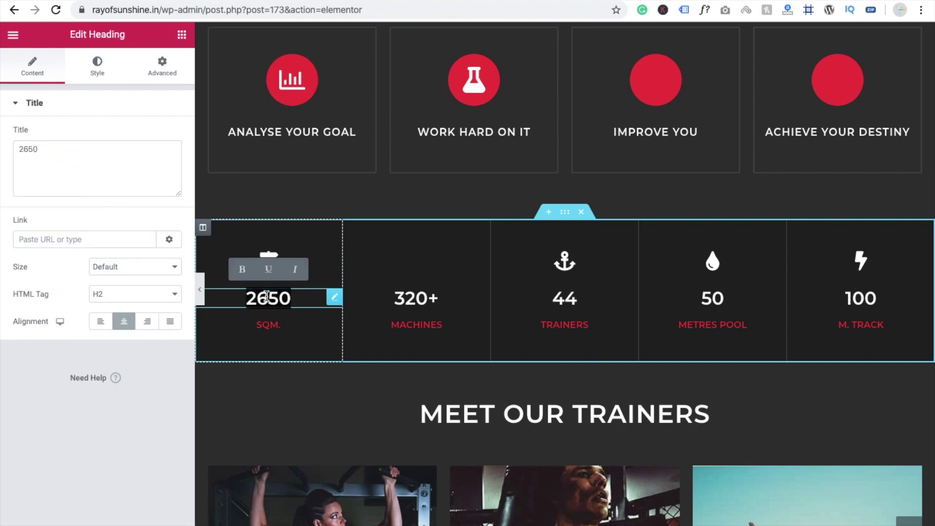
type("100")
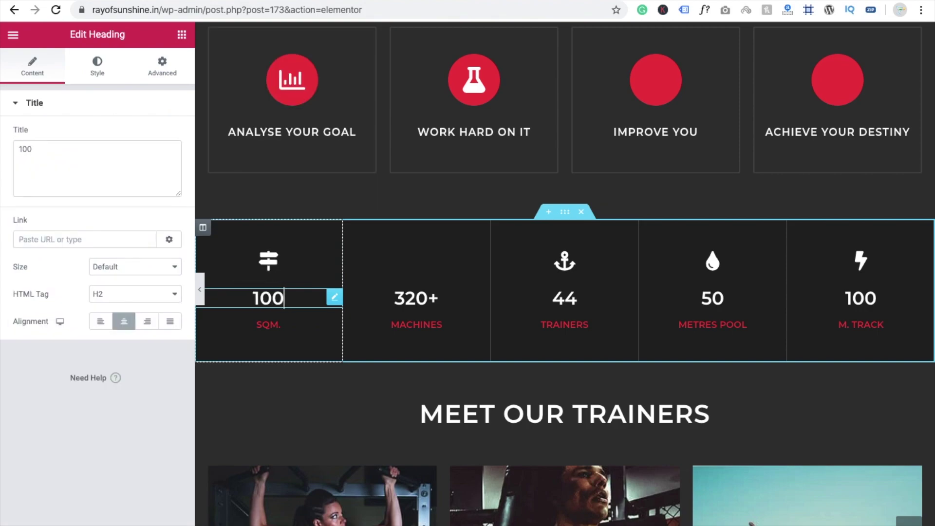
type("+")
- Change the Machines figure in the statistics row to 50+ and the Trainers figure to 10
double_click(419, 297)
type("5")
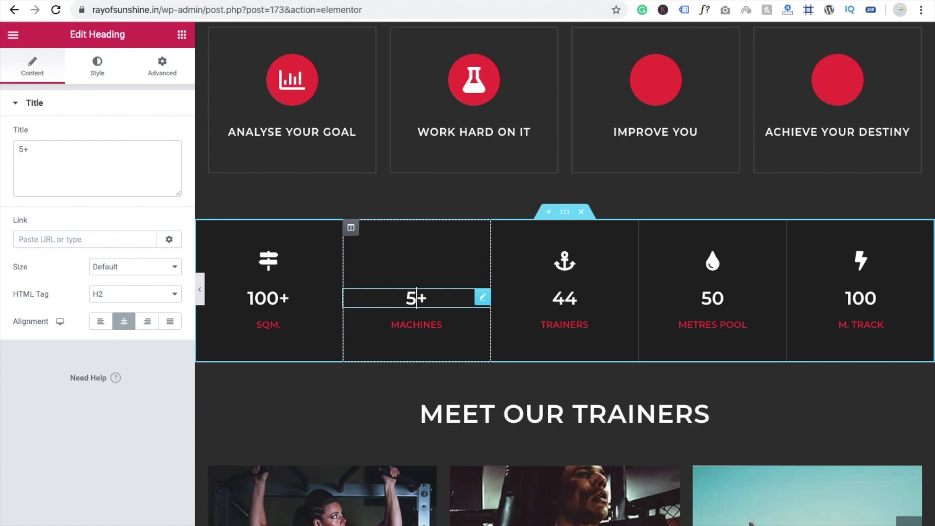
type("0")
left_click(574, 300)
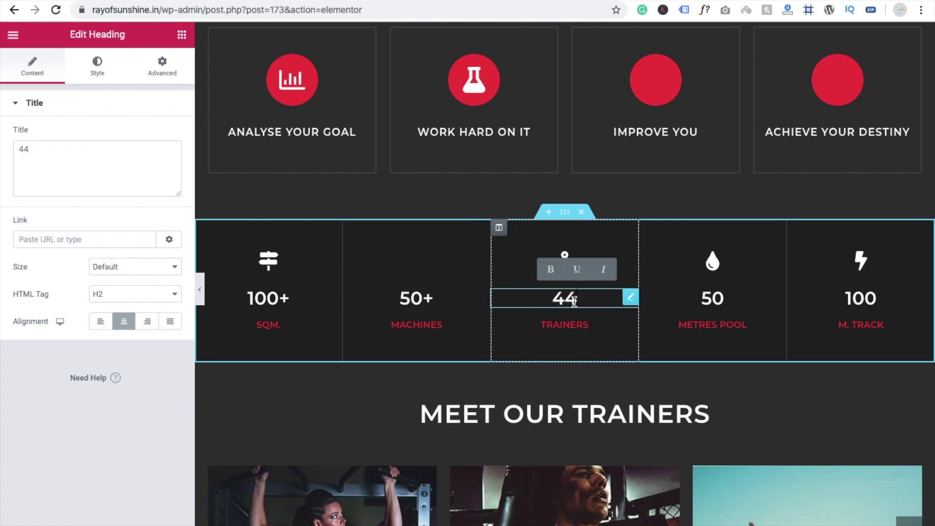
double_click(589, 300)
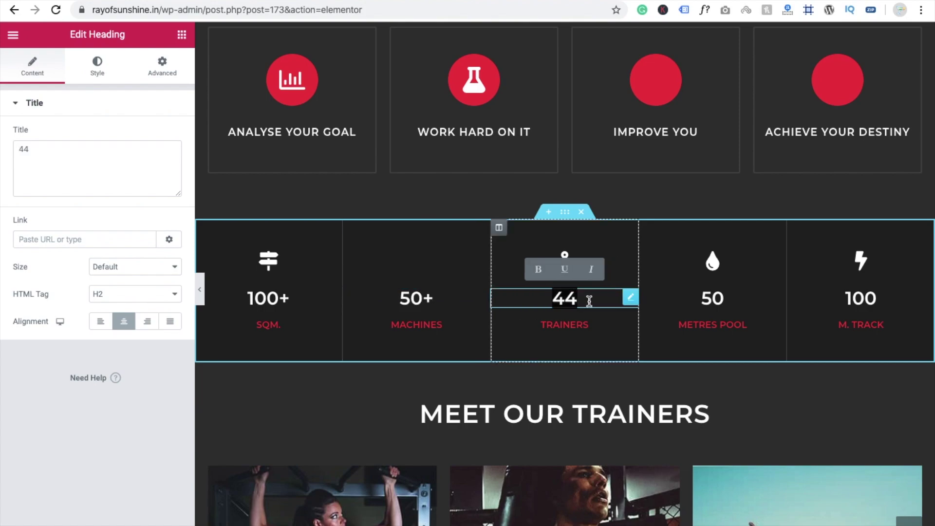
type("10")
- Change the Metres Pool figure in the statistics row to 20 and the M. Track figure to 10
left_click(712, 296)
double_click(711, 296)
type("20")
double_click(860, 296)
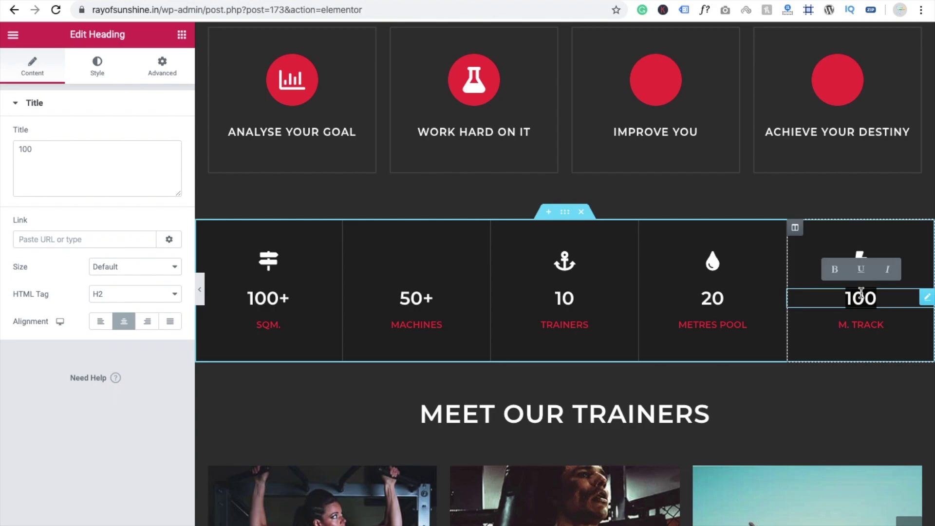
type("10")
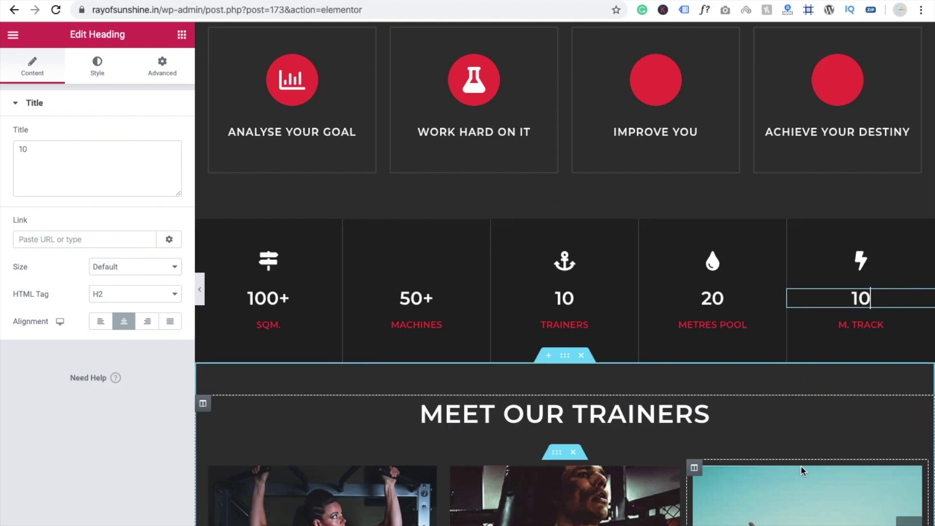
- Examine the image box settings of the trainers in the Meet Our Trainers section
left_click(800, 465)
scroll(800, 466, "down", 7)
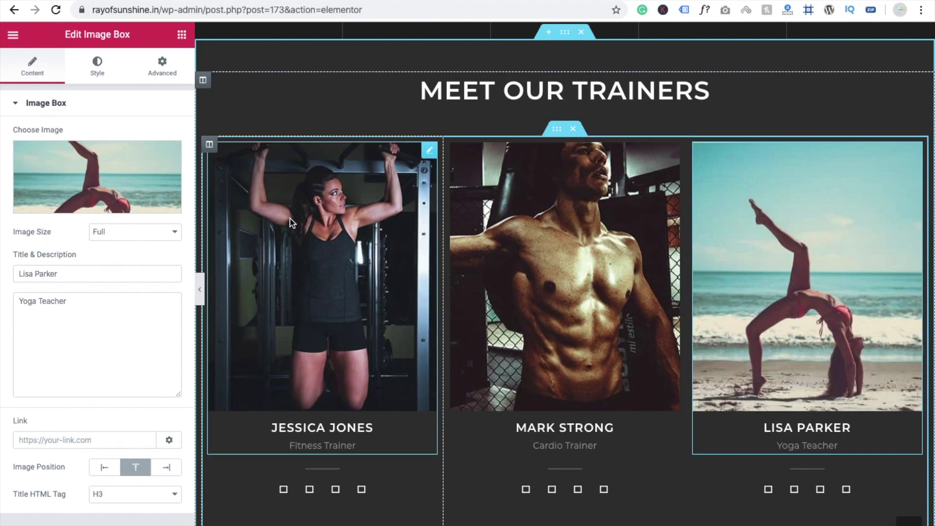
left_click(344, 254)
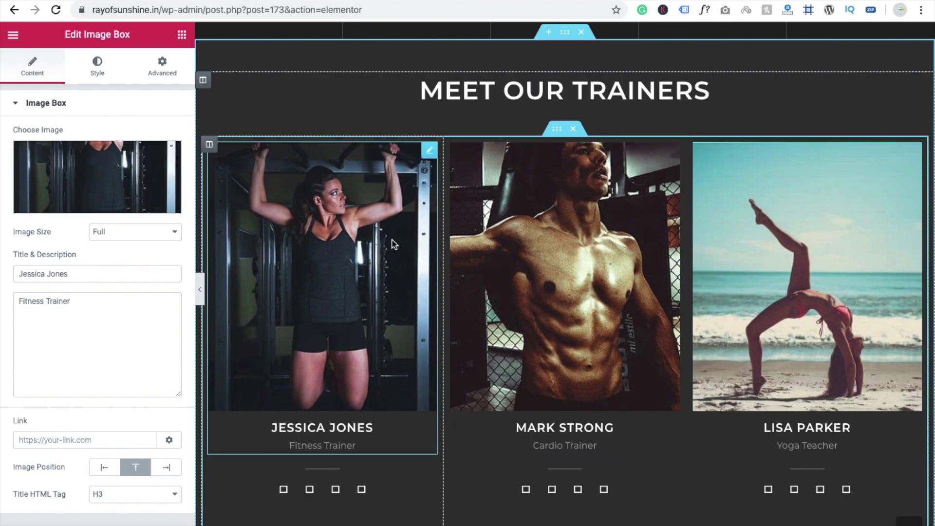
left_click(550, 247)
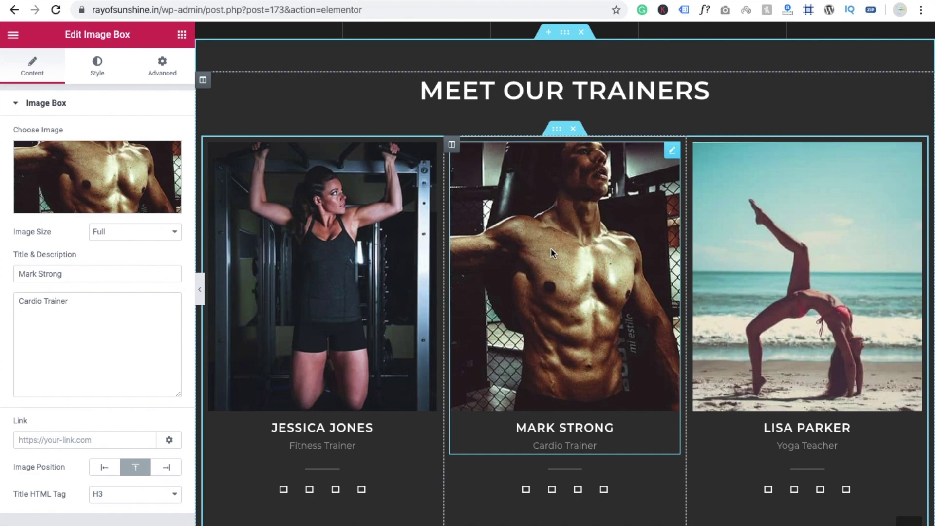
- Replace the Yoga Teacher's photo with avatar.jpg from the media library
left_click(759, 299)
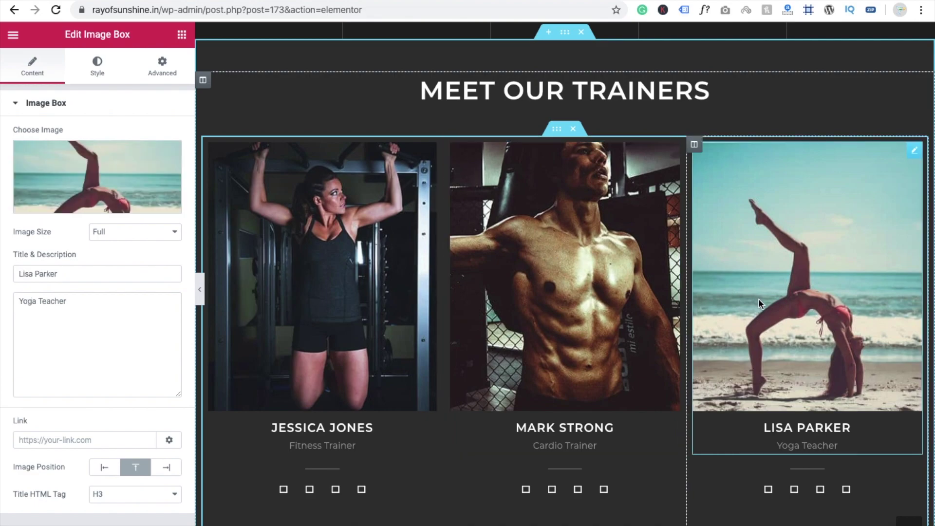
left_click(90, 162)
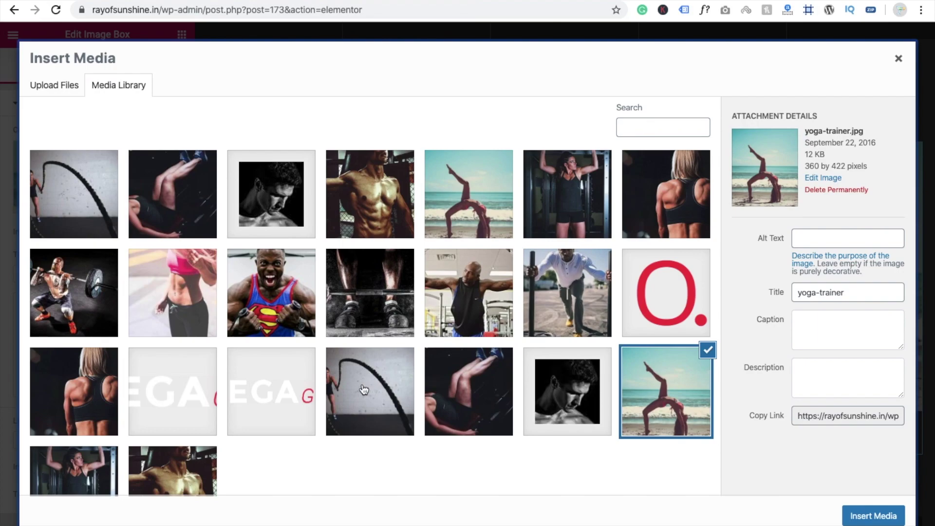
scroll(363, 388, "down", 1)
scroll(559, 369, "up", 1)
left_click(47, 92)
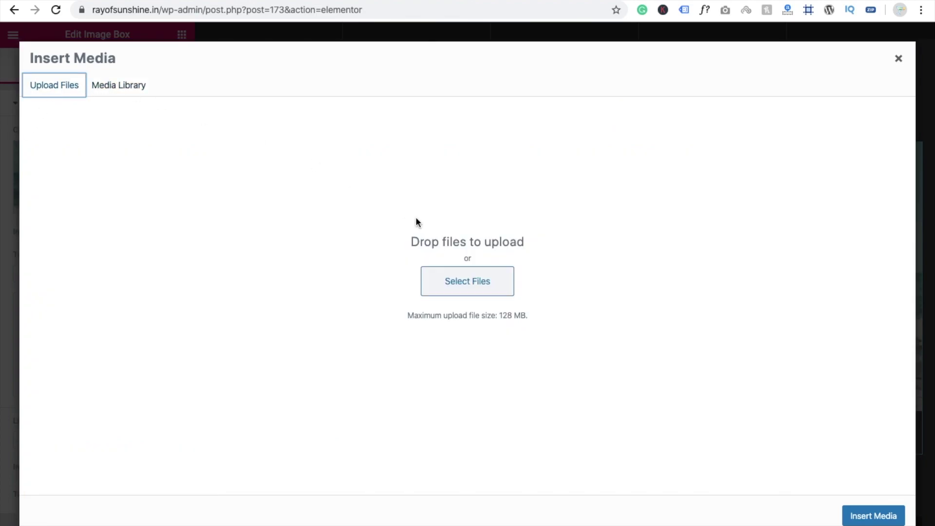
left_click(125, 94)
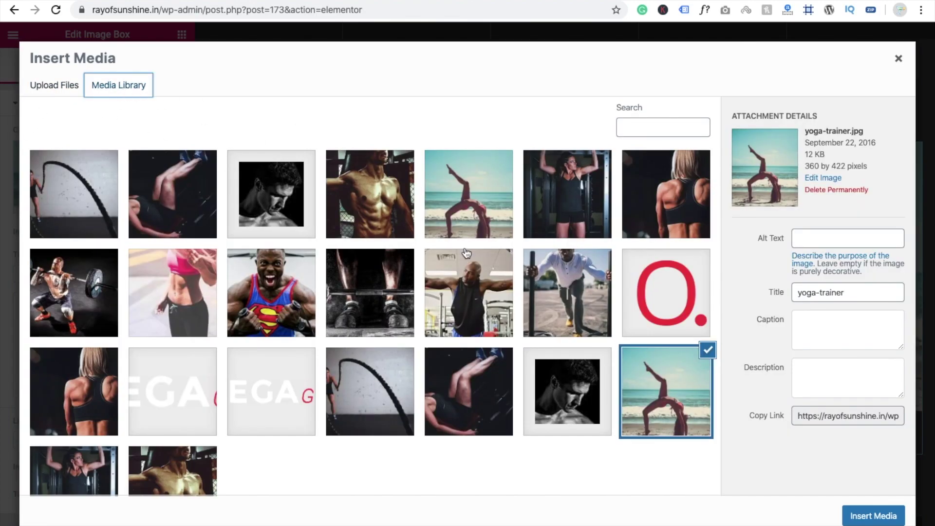
scroll(506, 384, "down", 1)
left_click(578, 349)
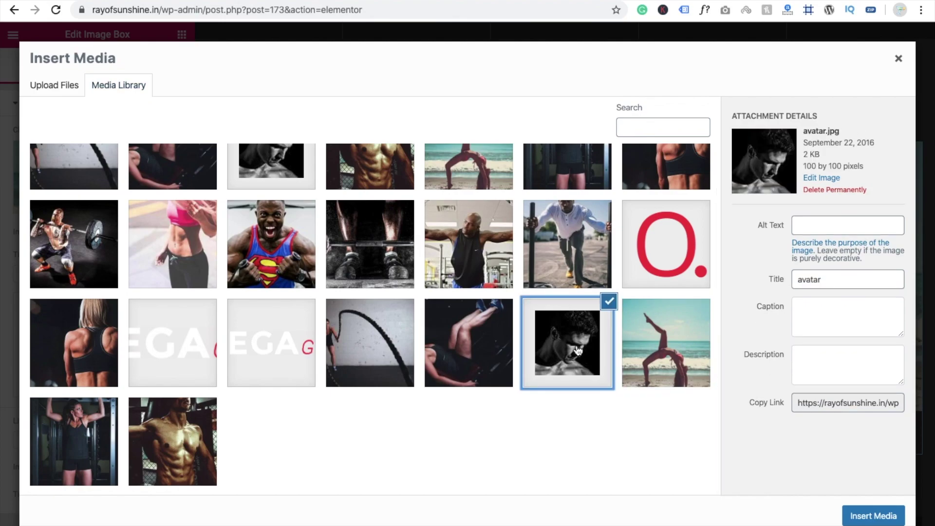
left_click(868, 518)
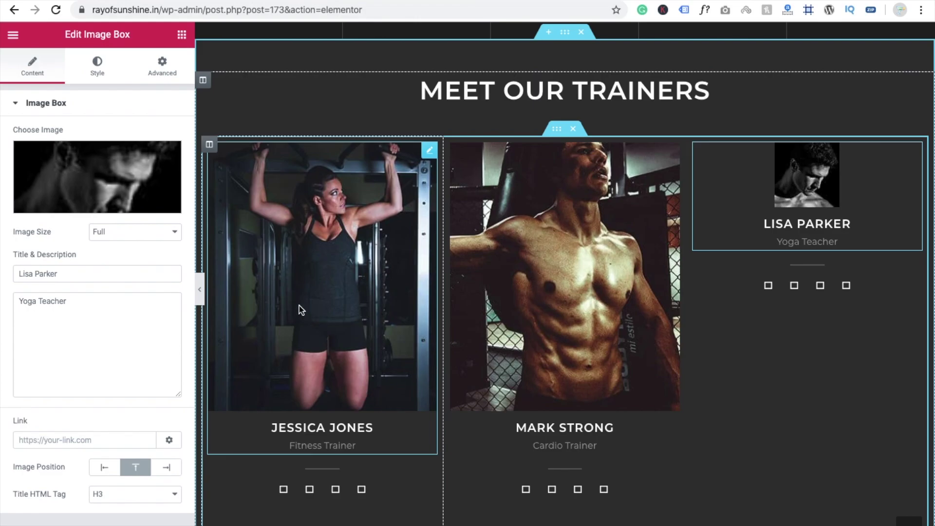
- Set the Yoga Teacher's image to yoga-trainer.jpg from the media library
left_click(74, 178)
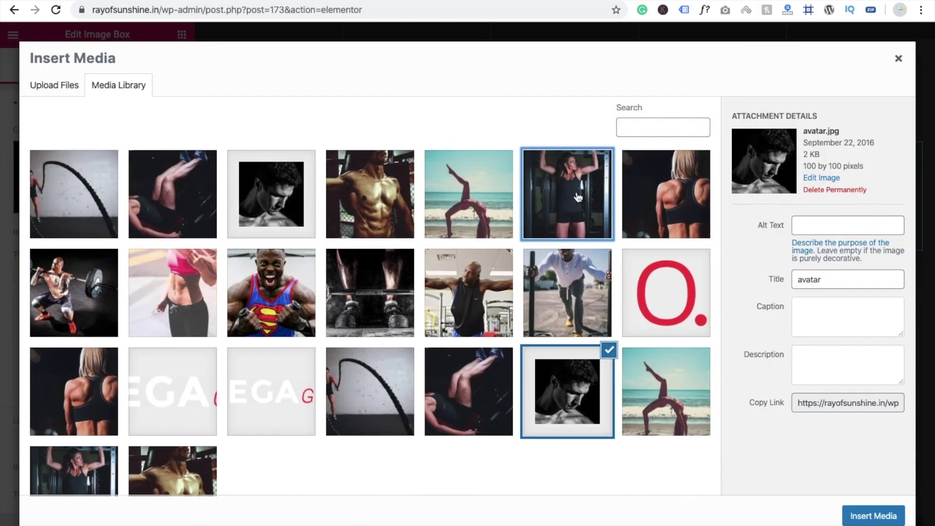
left_click(578, 197)
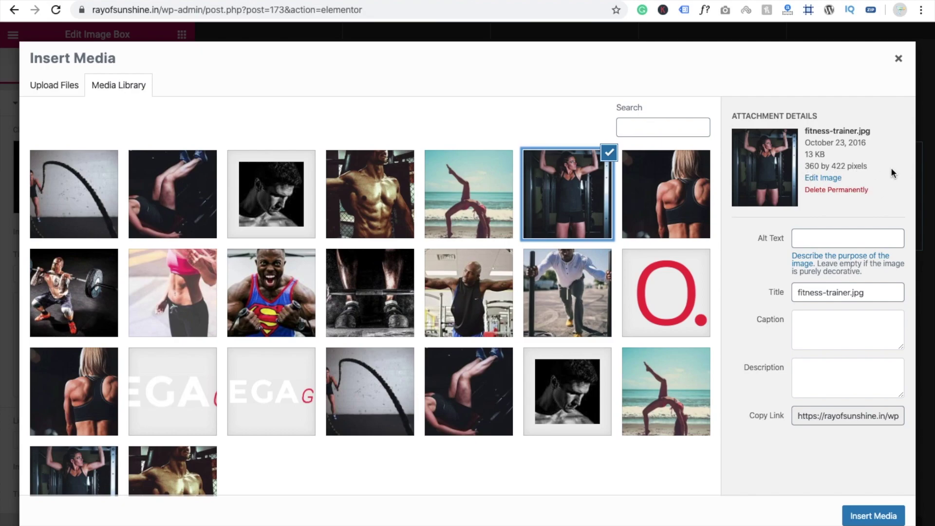
left_click(460, 199)
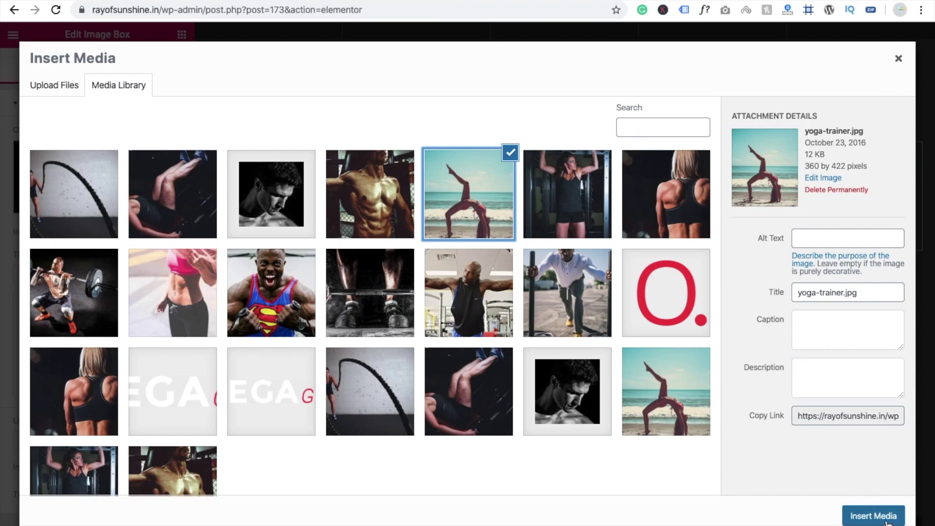
left_click(873, 516)
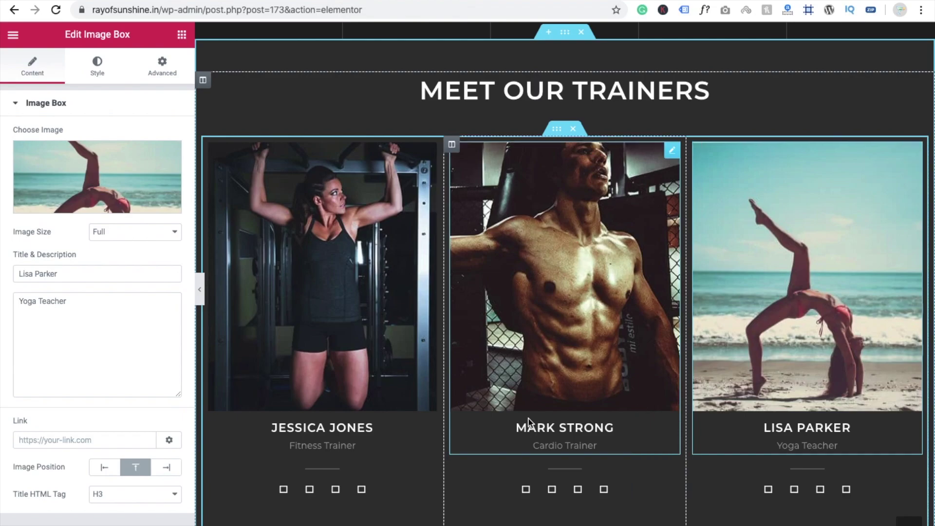
- Replace the first name in the Yoga Teacher's title with a different one, keeping the surname
scroll(529, 414, "down", 4)
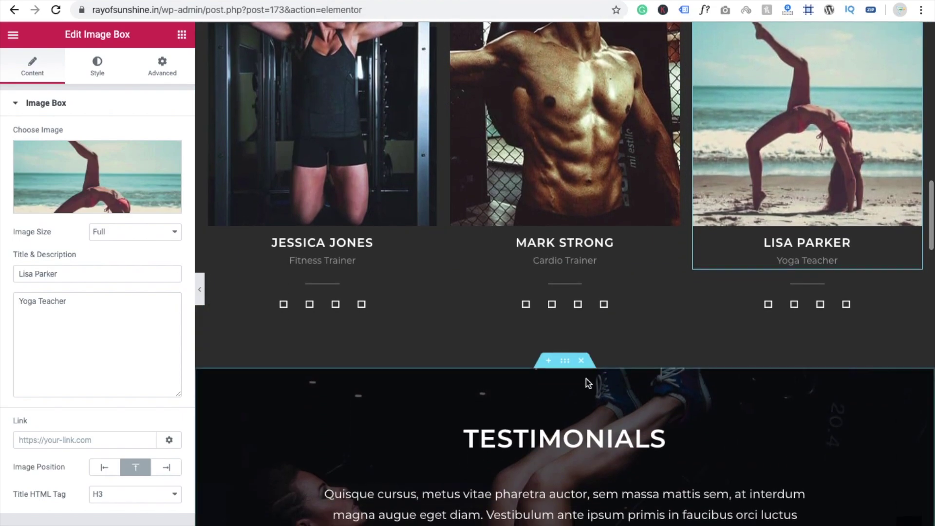
left_click(797, 242)
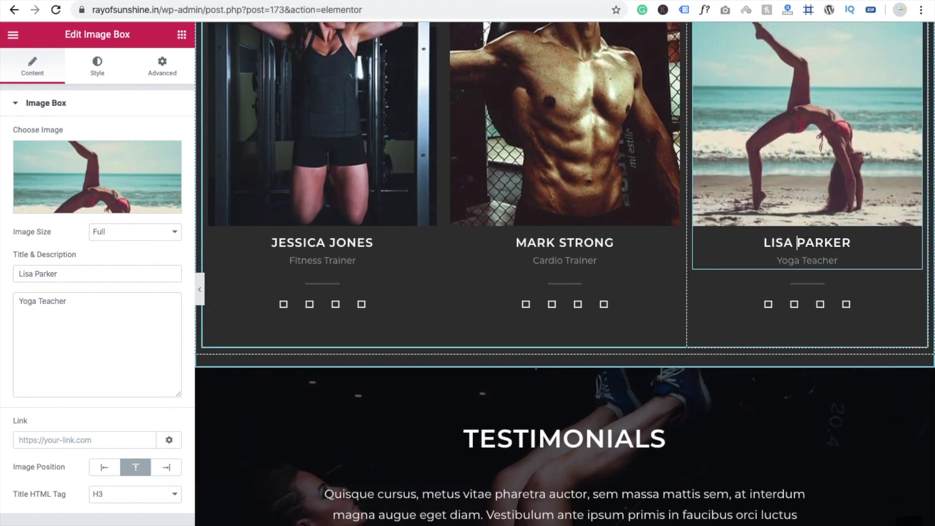
key("BackSpace")
key("BackSpace")
key("BackSpace")
key("BackSpace")
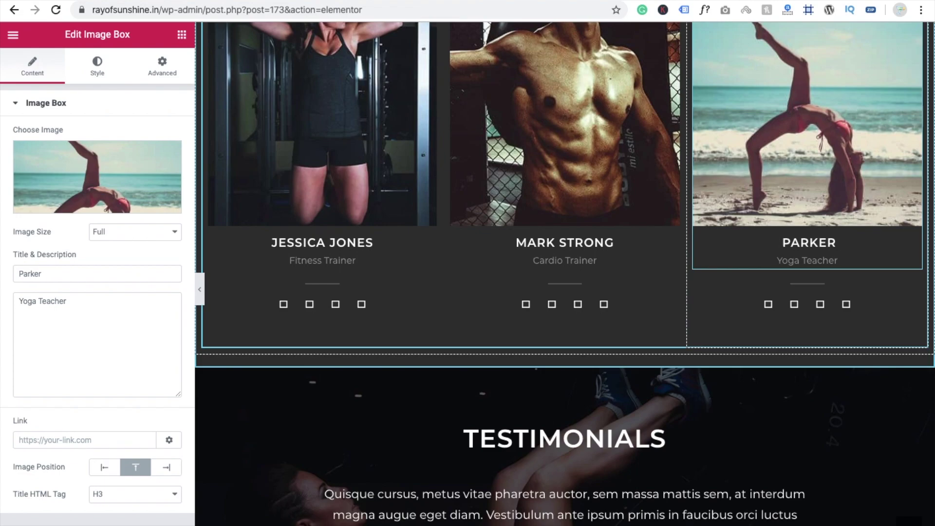
type("Ri")
key("BackSpace")
key("BackSpace")
key("BackSpace")
type("Ella")
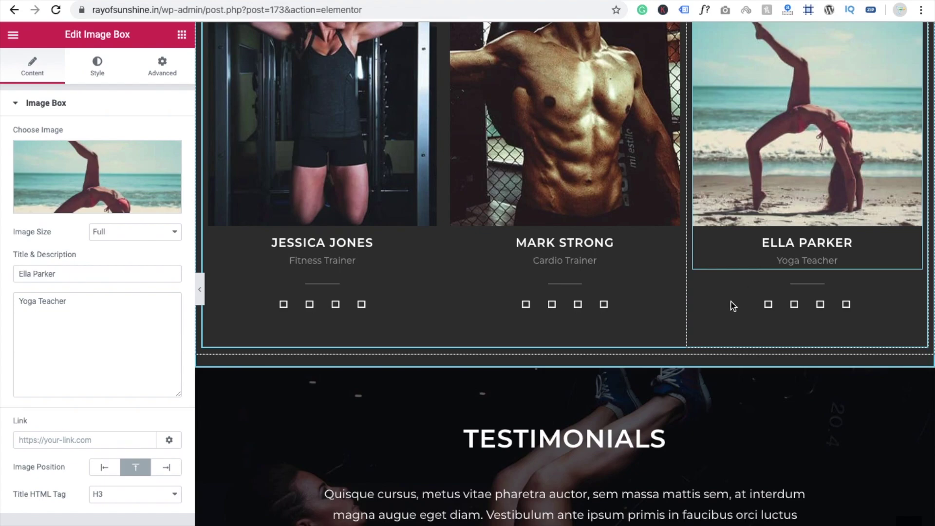
- Set the ending number of the Club Members counter in the Athelete Facts section to 5000
scroll(620, 439, "down", 4)
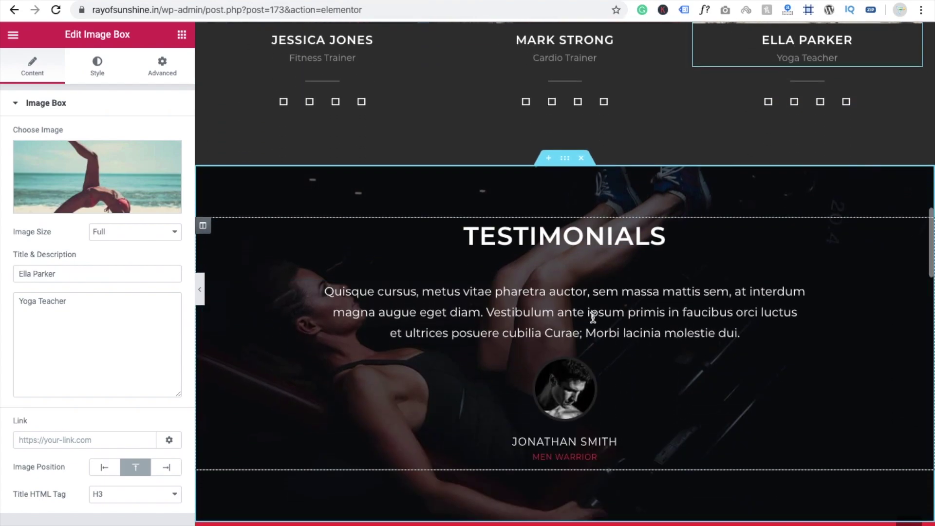
scroll(620, 382, "down", 4)
scroll(621, 382, "down", 2)
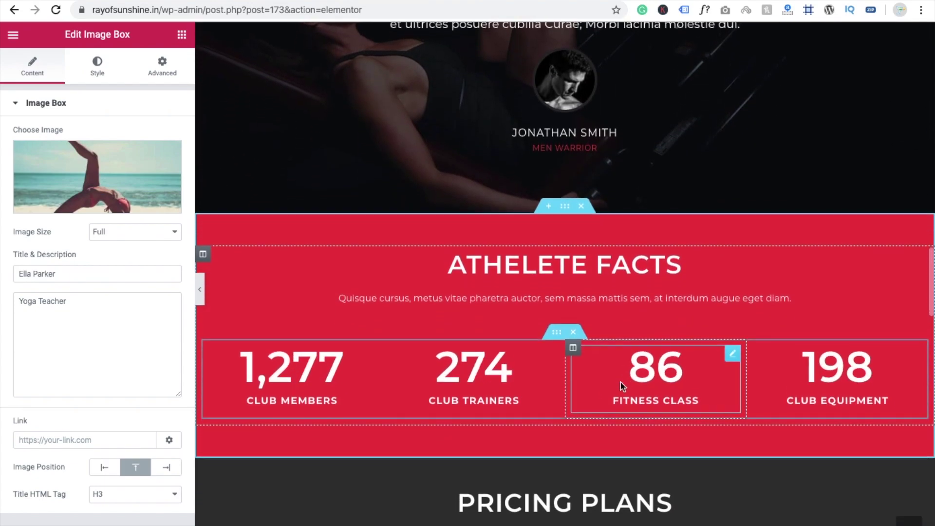
scroll(620, 381, "down", 2)
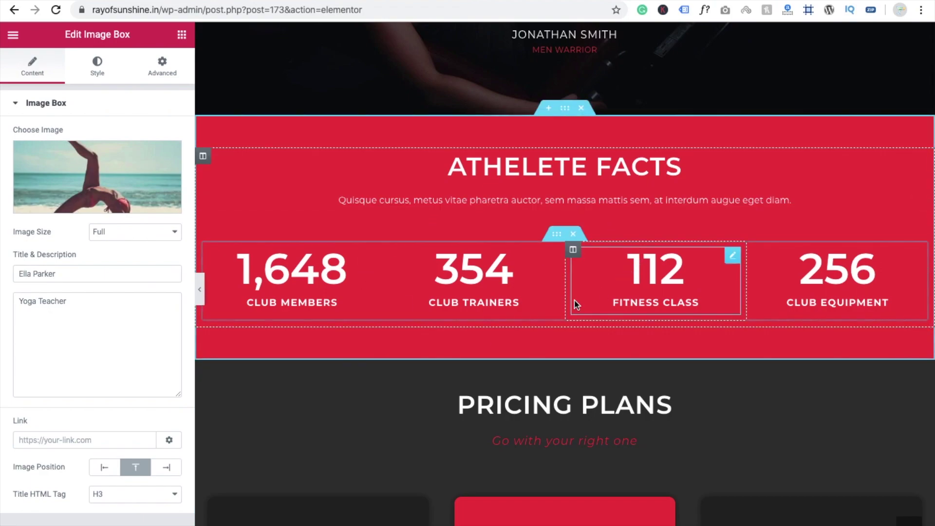
left_click(305, 273)
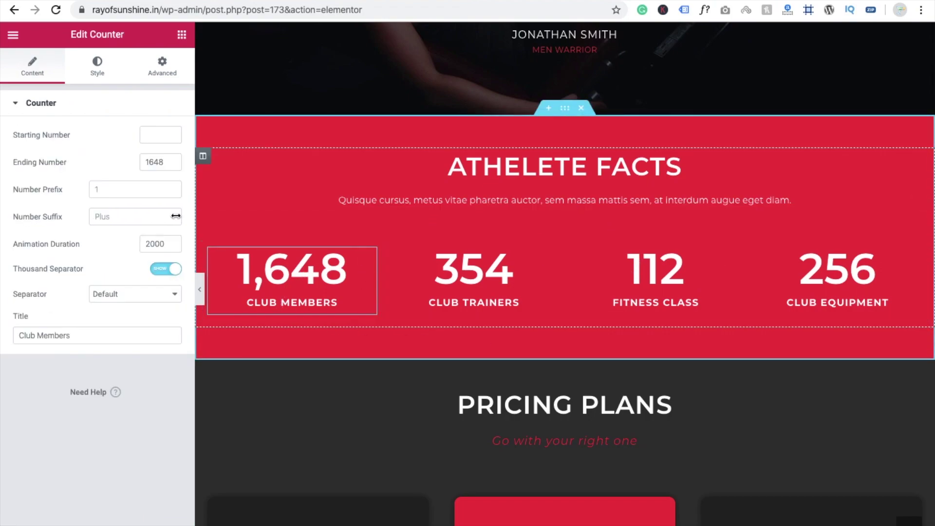
left_click(172, 165)
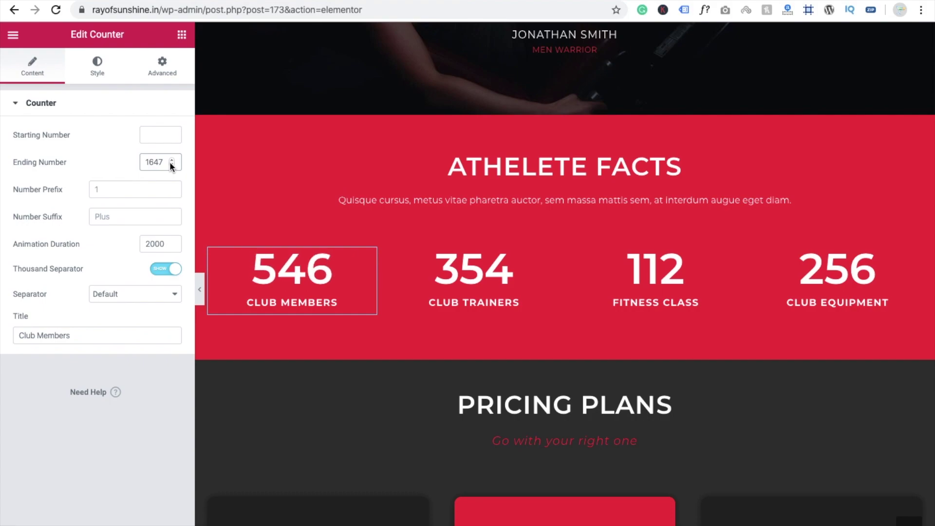
key("BackSpace")
key("BackSpace")
key("BackSpace")
key("BackSpace")
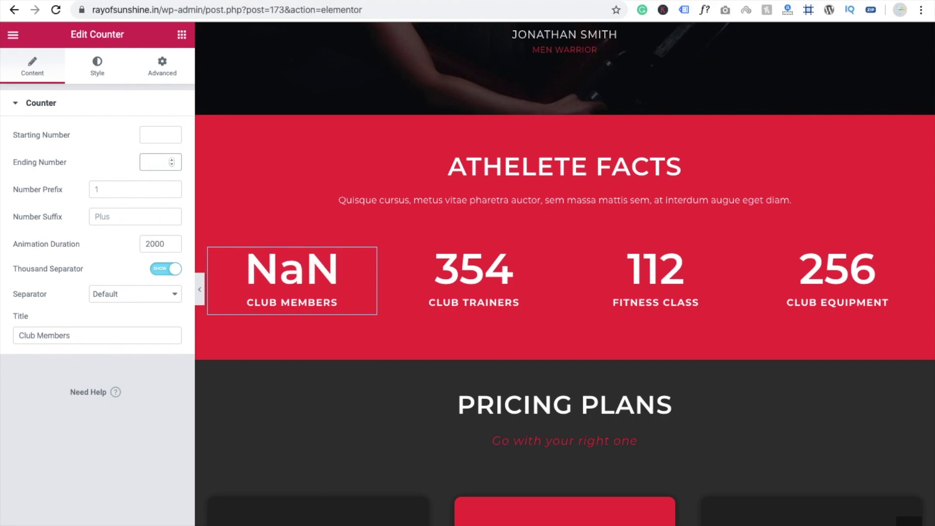
type("5000")
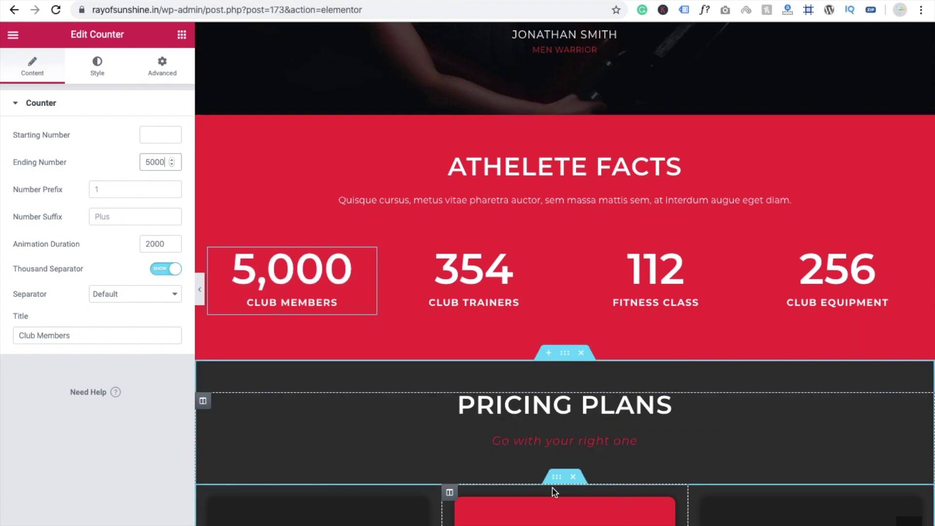
- Change the Professional Plan's price in the Pricing Plans section to $999
scroll(485, 455, "down", 3)
scroll(486, 458, "down", 1)
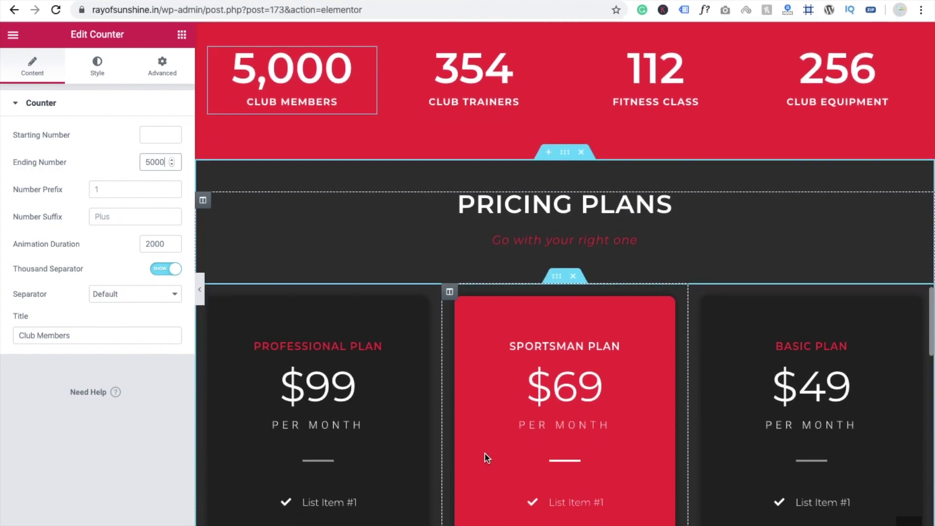
scroll(486, 457, "down", 1)
scroll(486, 458, "down", 2)
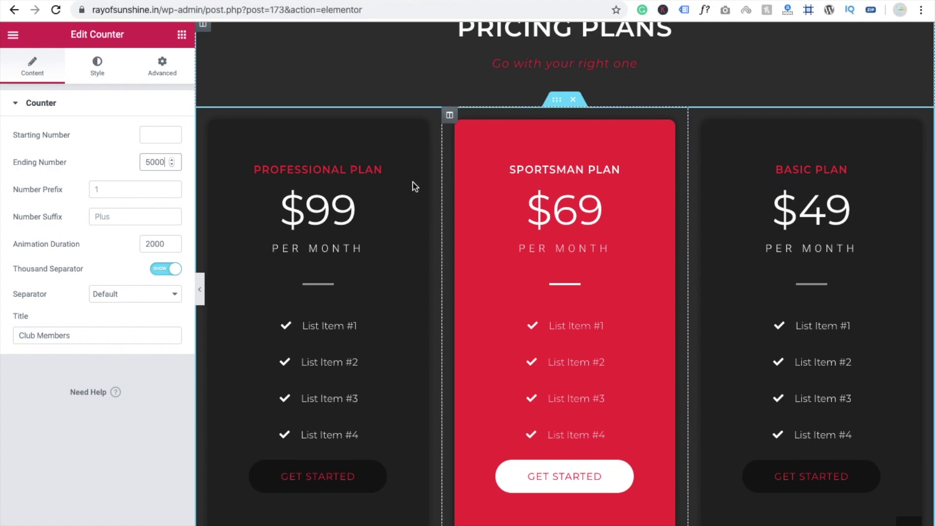
left_click(338, 218)
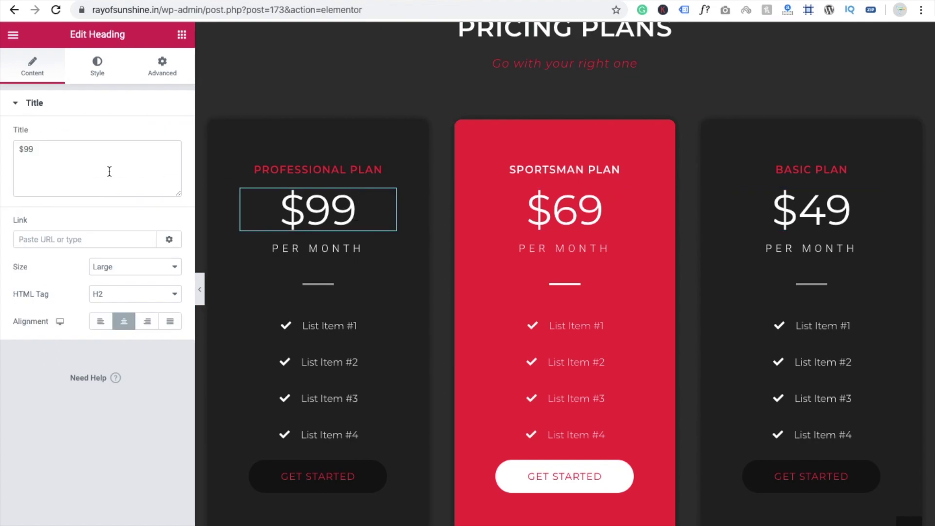
left_click(46, 150)
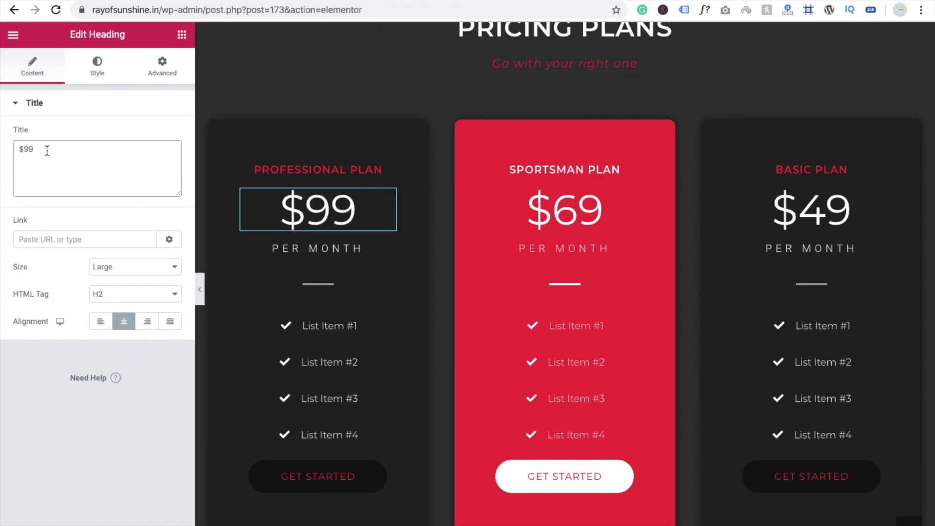
type("9")
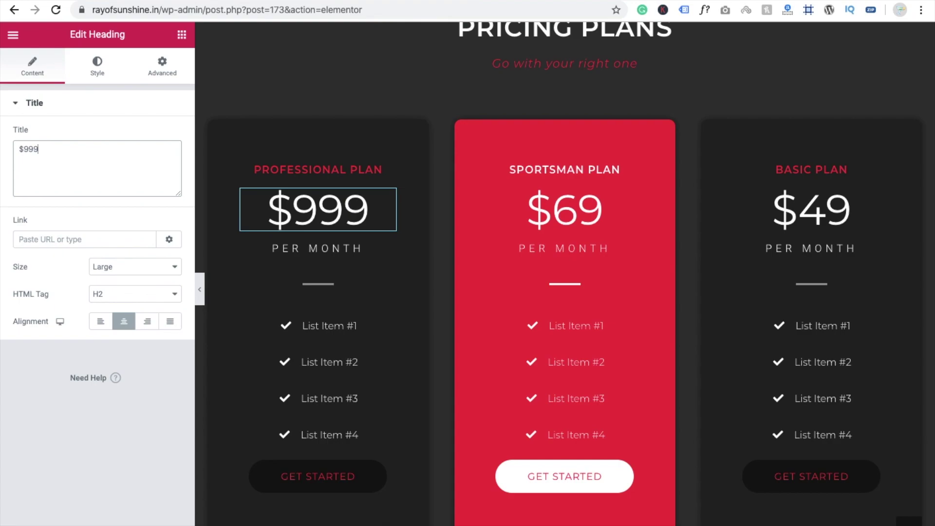
- Change the Sportsman Plan's price to $699 and the Basic Plan's price to $499
left_click(608, 218)
type("9")
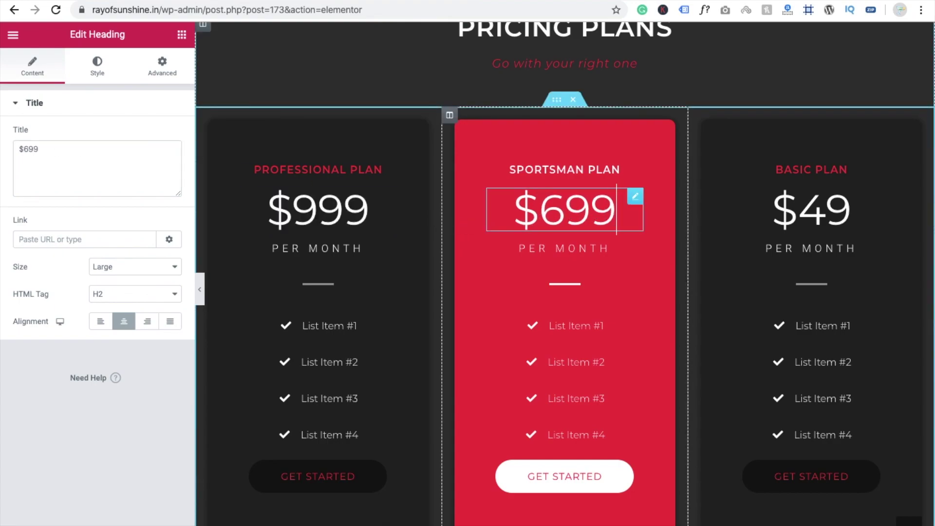
left_click(845, 214)
type("9")
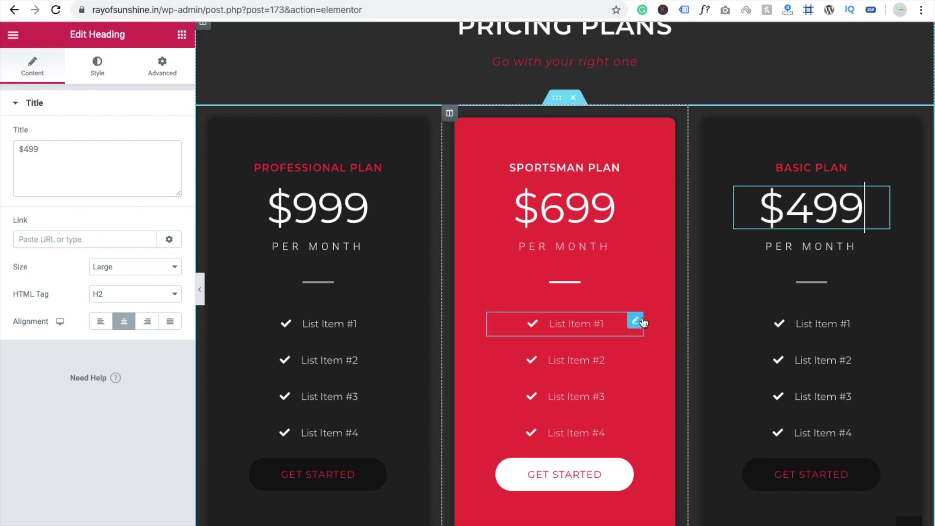
- Review the homepage from the pricing plans in the editor and on the published site, down to the Keep in Touch section
scroll(639, 319, "down", 5)
scroll(642, 317, "up", 3)
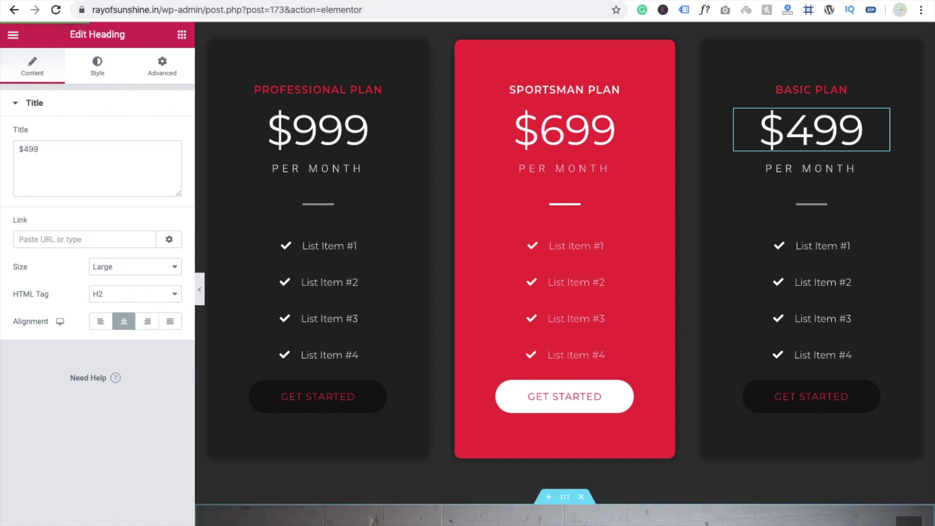
mouse_move(538, 517)
scroll(404, 389, "down", 10)
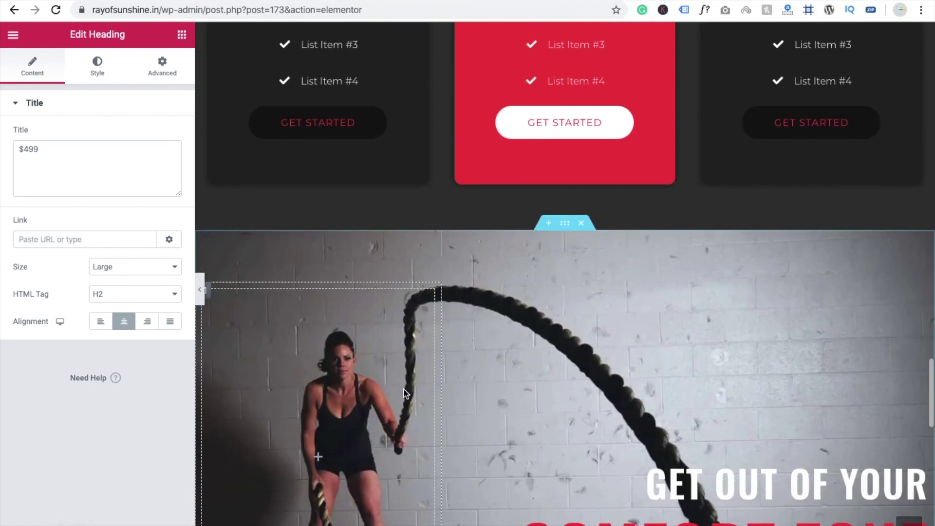
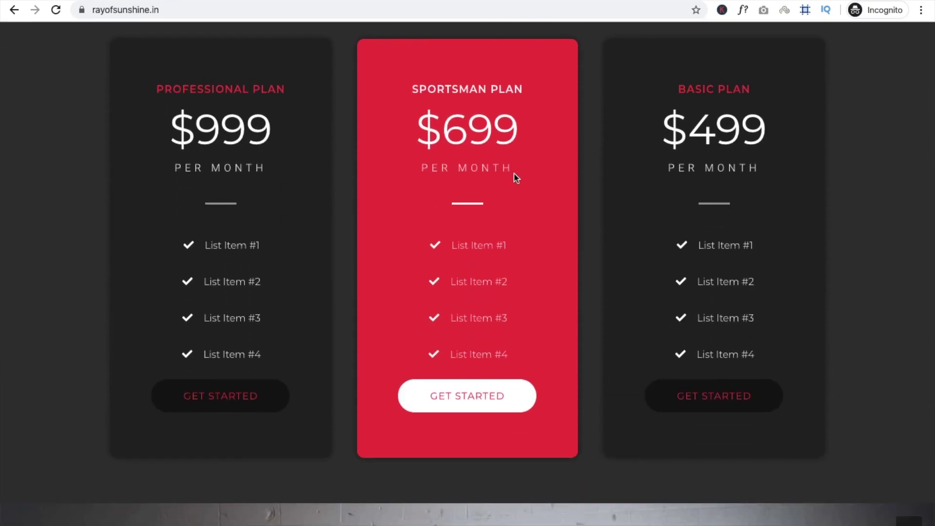
scroll(531, 486, "down", 10)
scroll(529, 482, "down", 10)
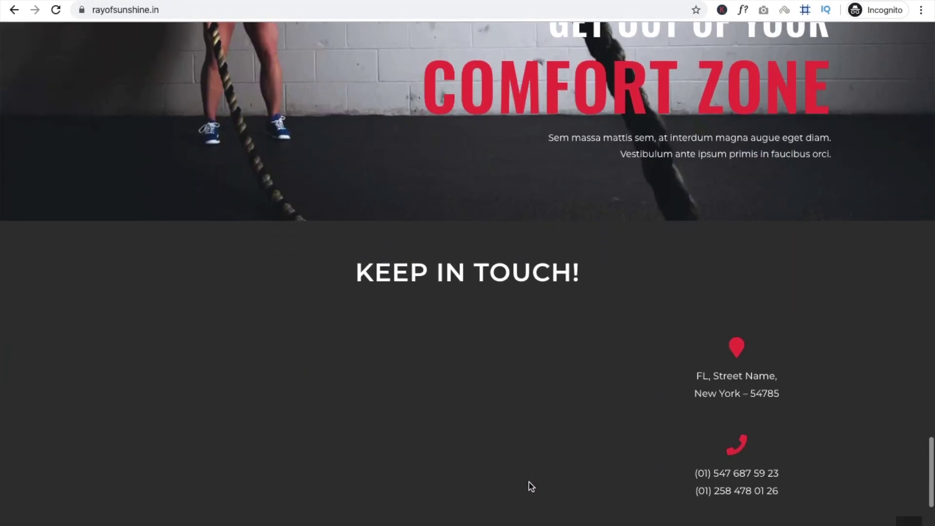
- Add an Image widget to the empty column beside the contact details in the editor's Keep in Touch section
scroll(529, 482, "up", 7)
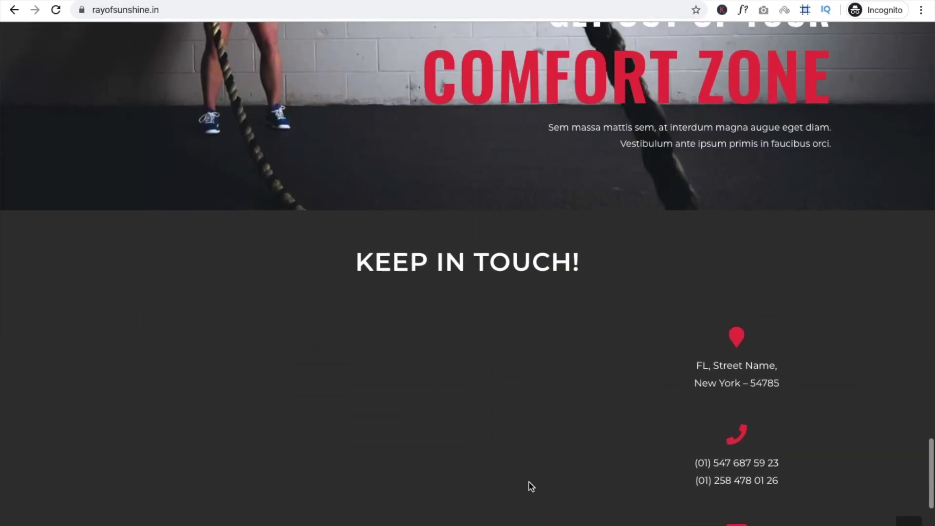
scroll(529, 482, "down", 2)
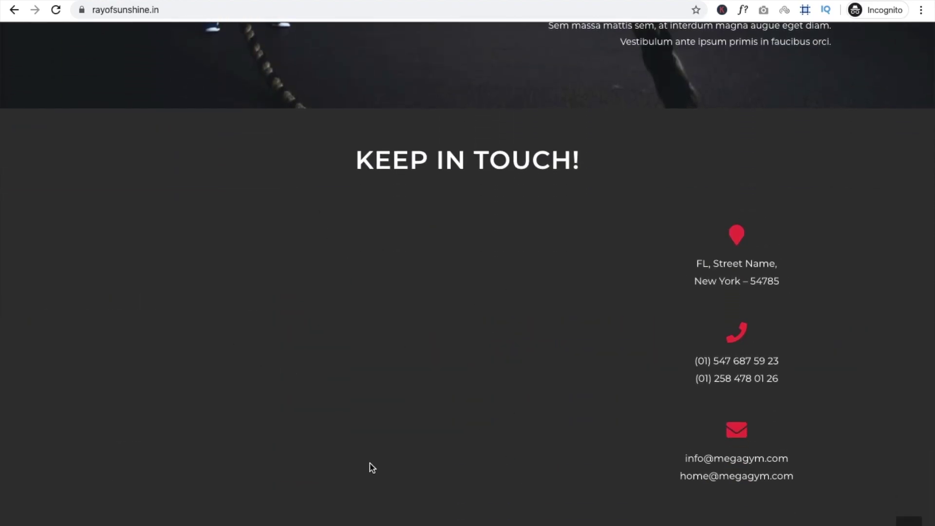
scroll(401, 352, "up", 1)
scroll(401, 351, "down", 4)
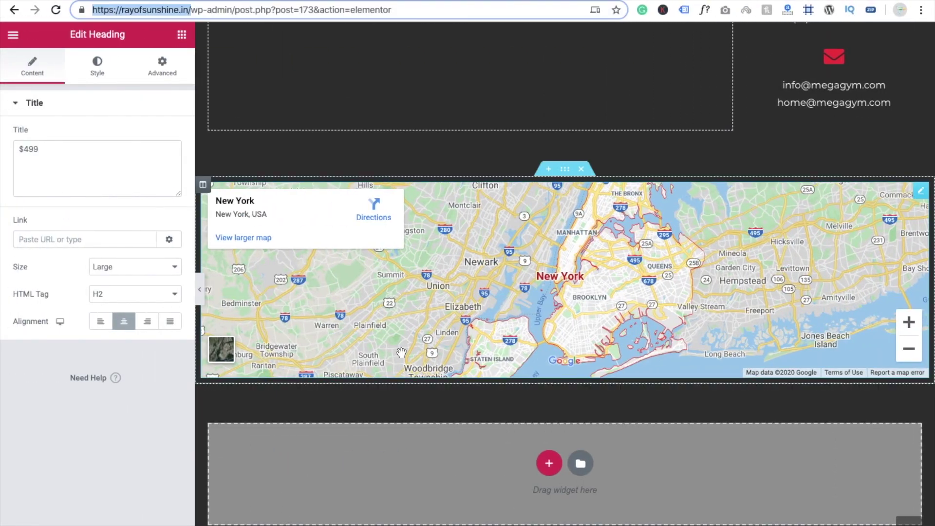
scroll(401, 352, "up", 5)
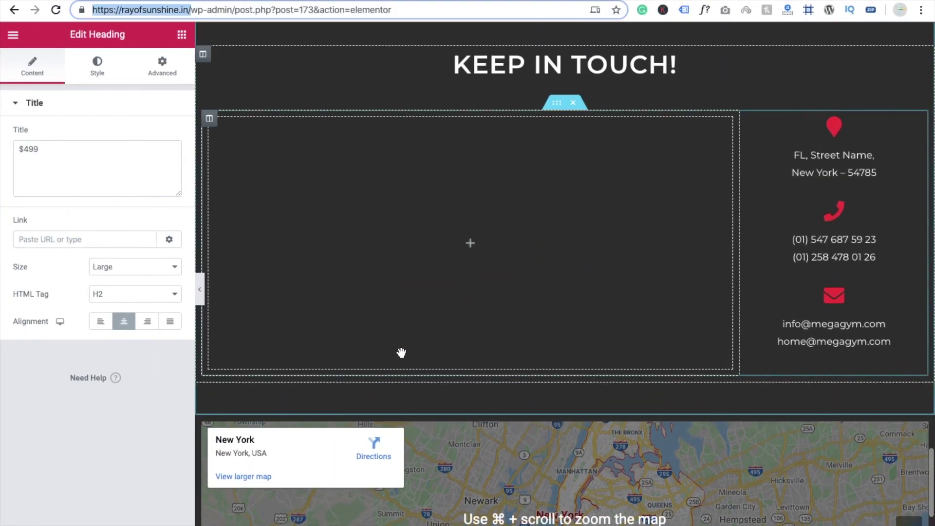
left_click(475, 252)
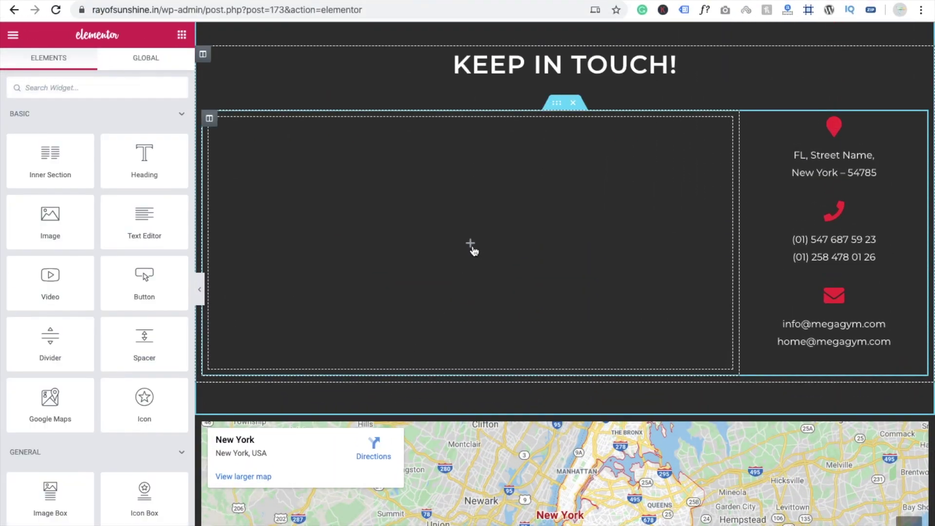
left_click_drag(62, 229, 521, 272)
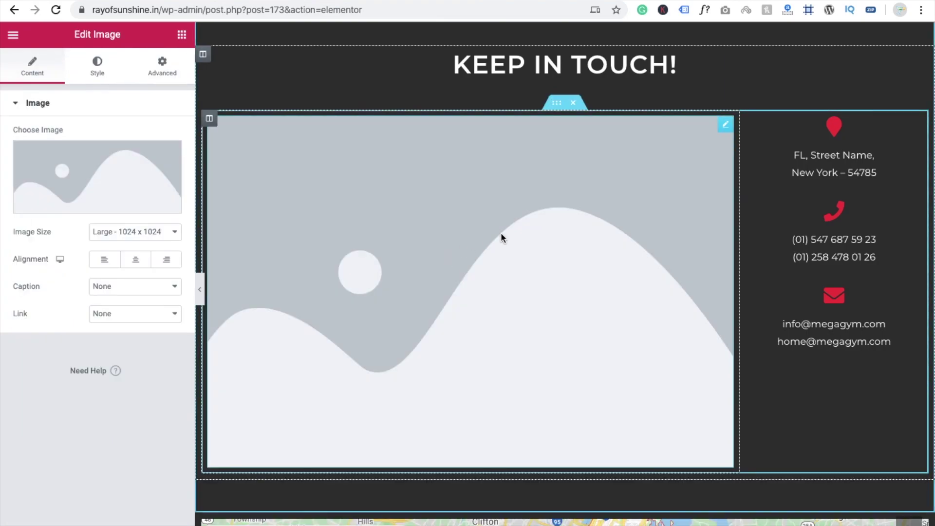
- Insert the weightlifter photo img_98745632.jpg from the media library into the Image widget, unlocking the screen with the account password when it goes black
left_click(116, 192)
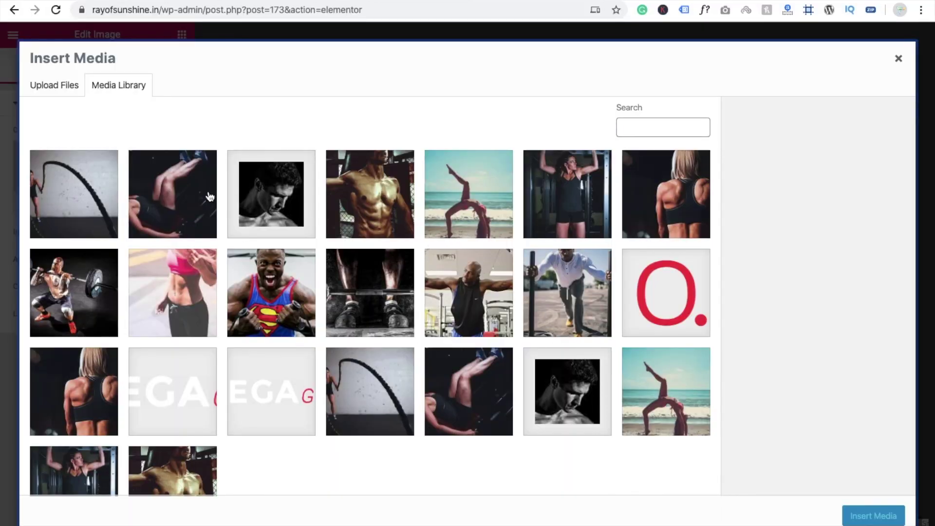
left_click(96, 298)
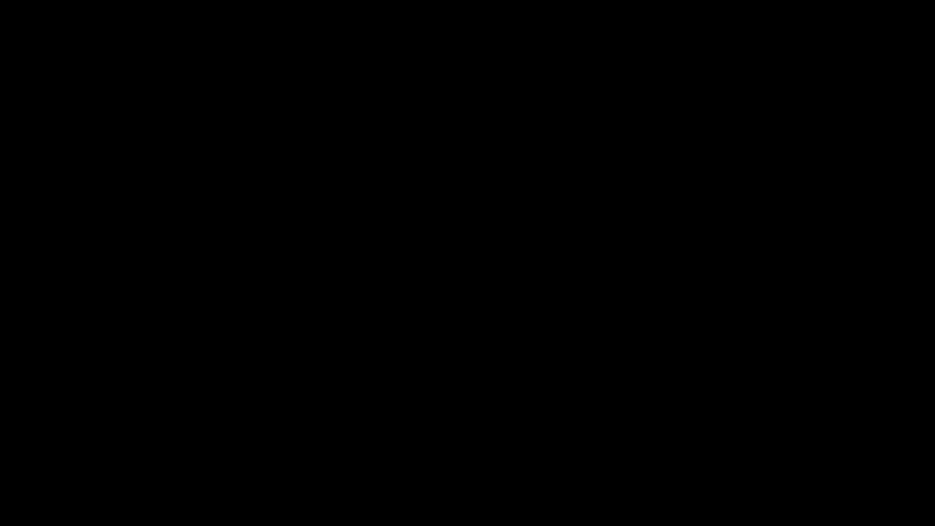
type("****")
key("Return")
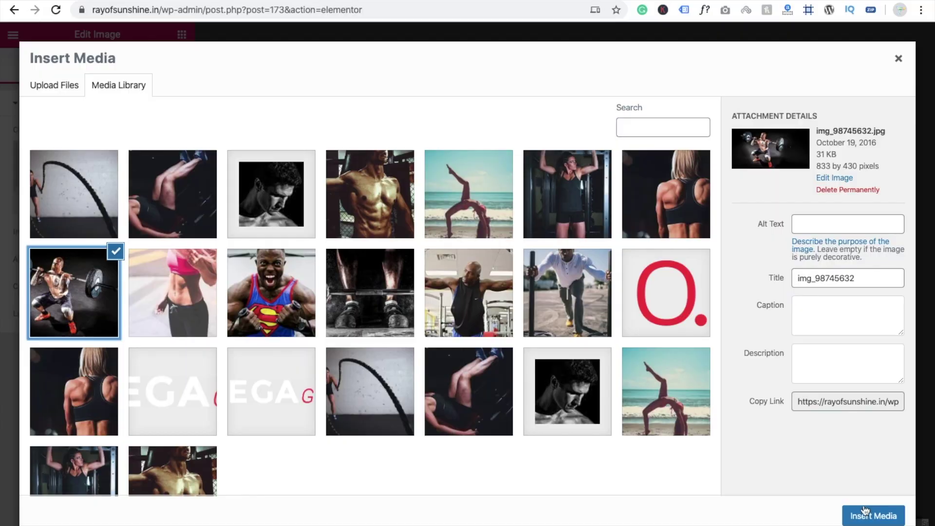
left_click(866, 510)
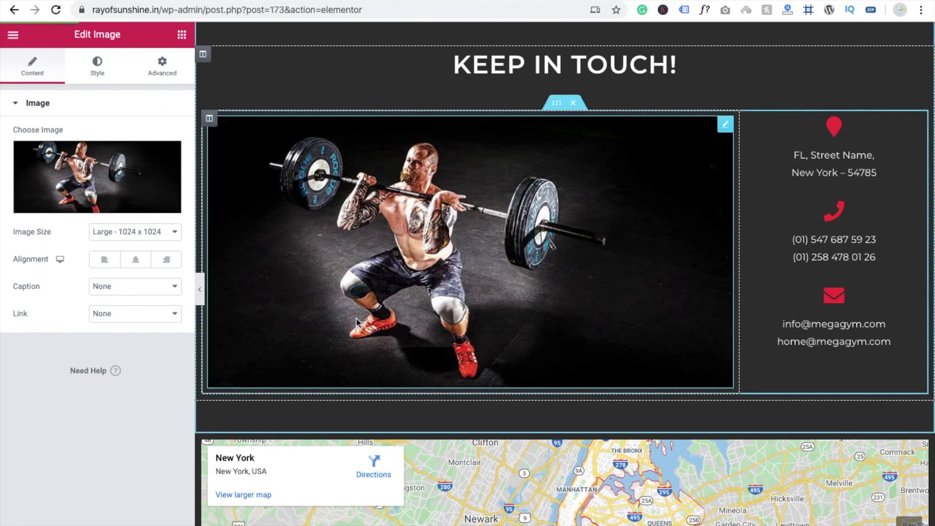
- Reload the published homepage and review the Keep in Touch image and map, going back up past the pricing plans to the hero banner
key("ctrl+Right")
left_click(56, 14)
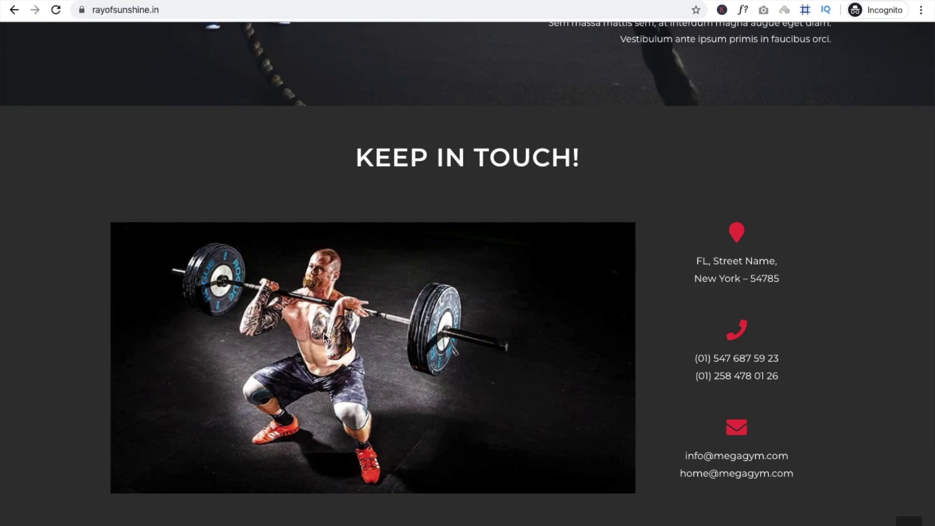
scroll(323, 334, "down", 5)
scroll(324, 334, "up", 7)
scroll(324, 334, "down", 4)
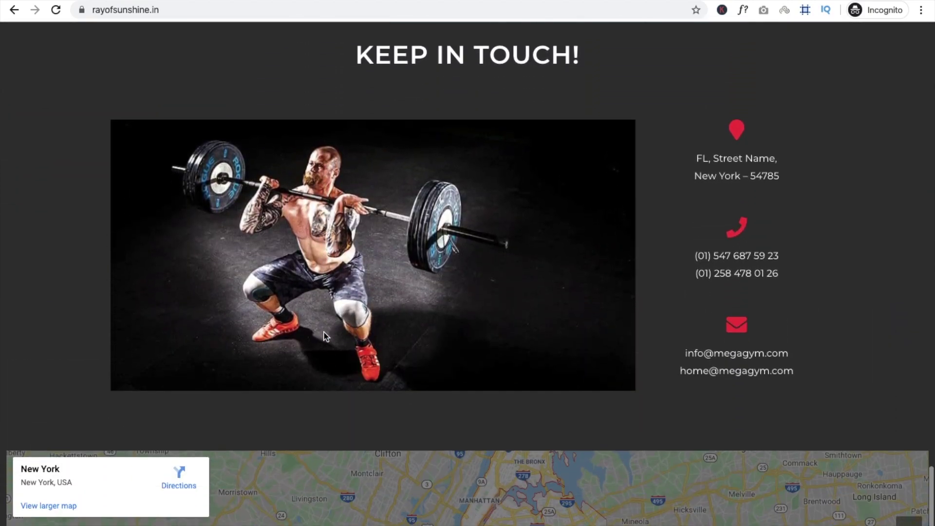
scroll(434, 142, "down", 1)
scroll(532, 132, "up", 1)
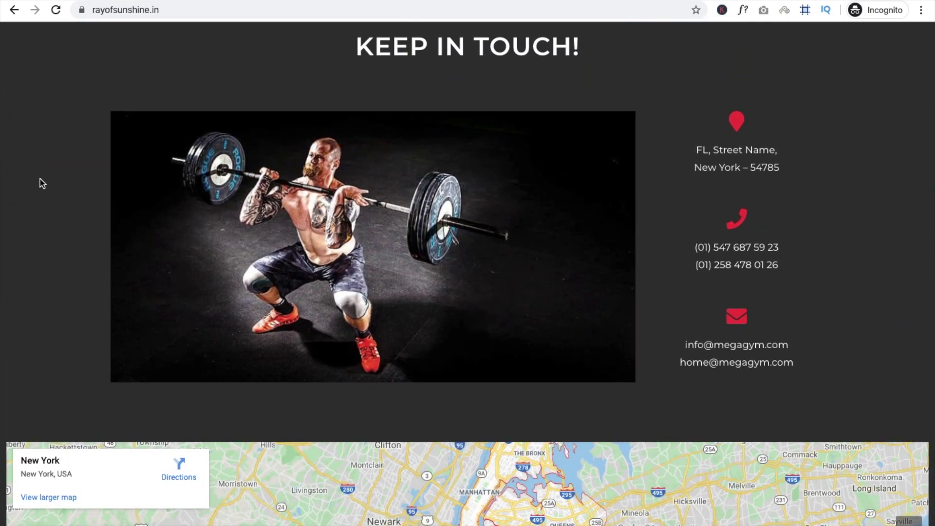
scroll(457, 291, "down", 3)
scroll(458, 290, "up", 2)
scroll(458, 291, "down", 2)
scroll(459, 290, "up", 4)
scroll(427, 276, "down", 1)
scroll(513, 206, "up", 20)
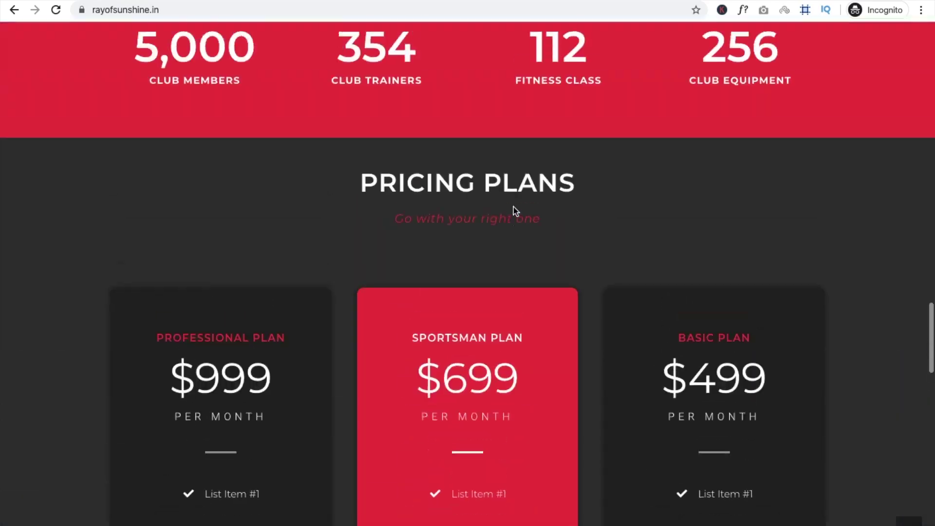
scroll(513, 207, "up", 1)
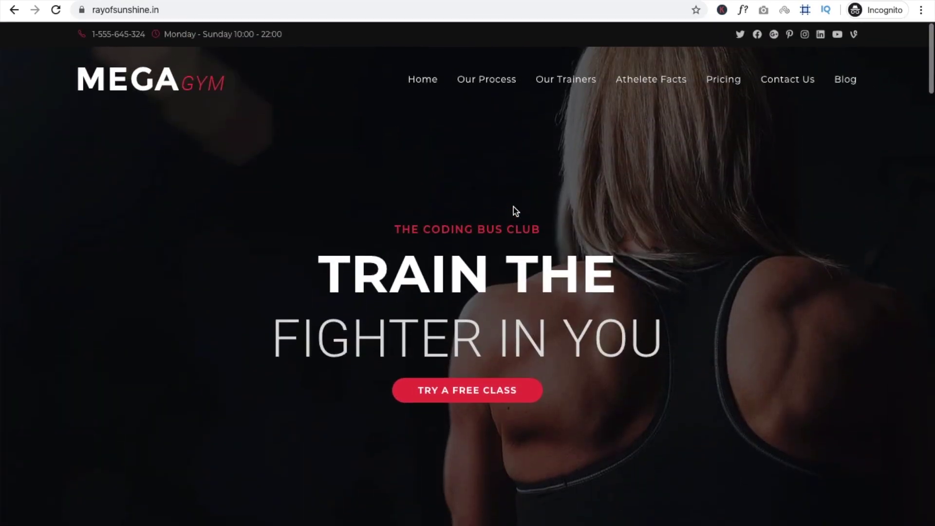